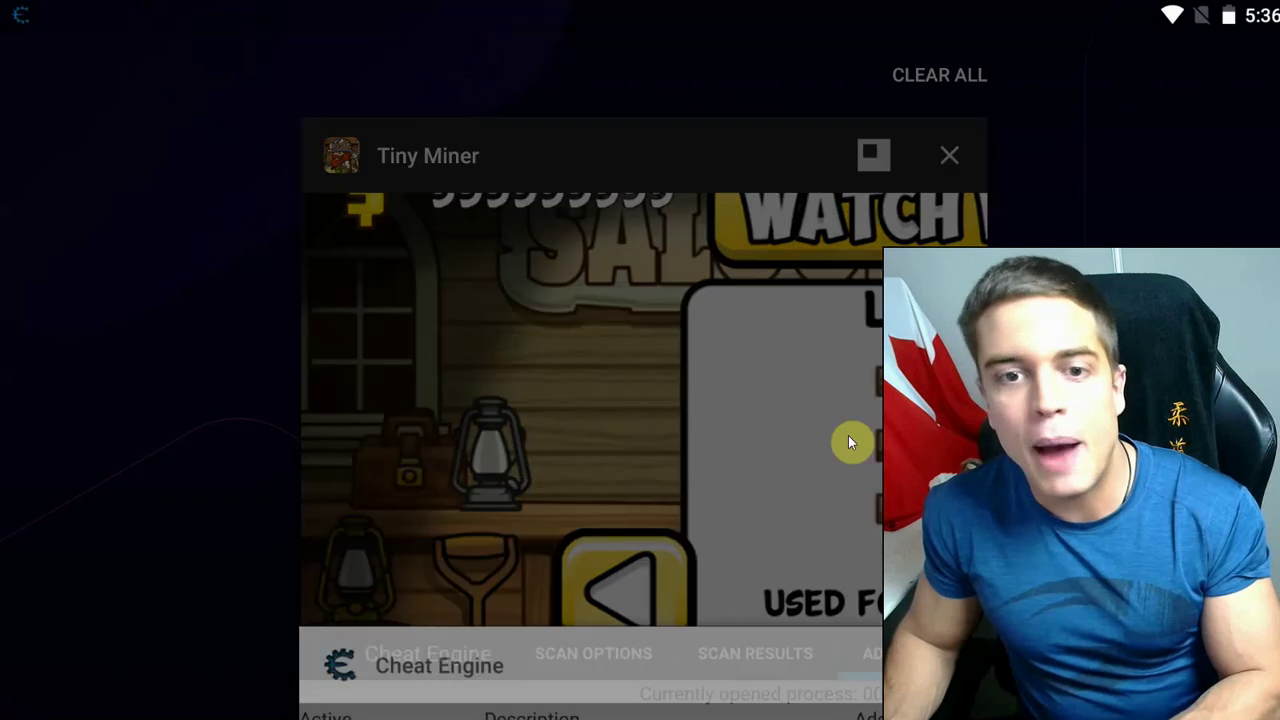
Reopen Tiny Miner from Recent Apps, then go back to the LDPlayer home screen
click(697, 249)
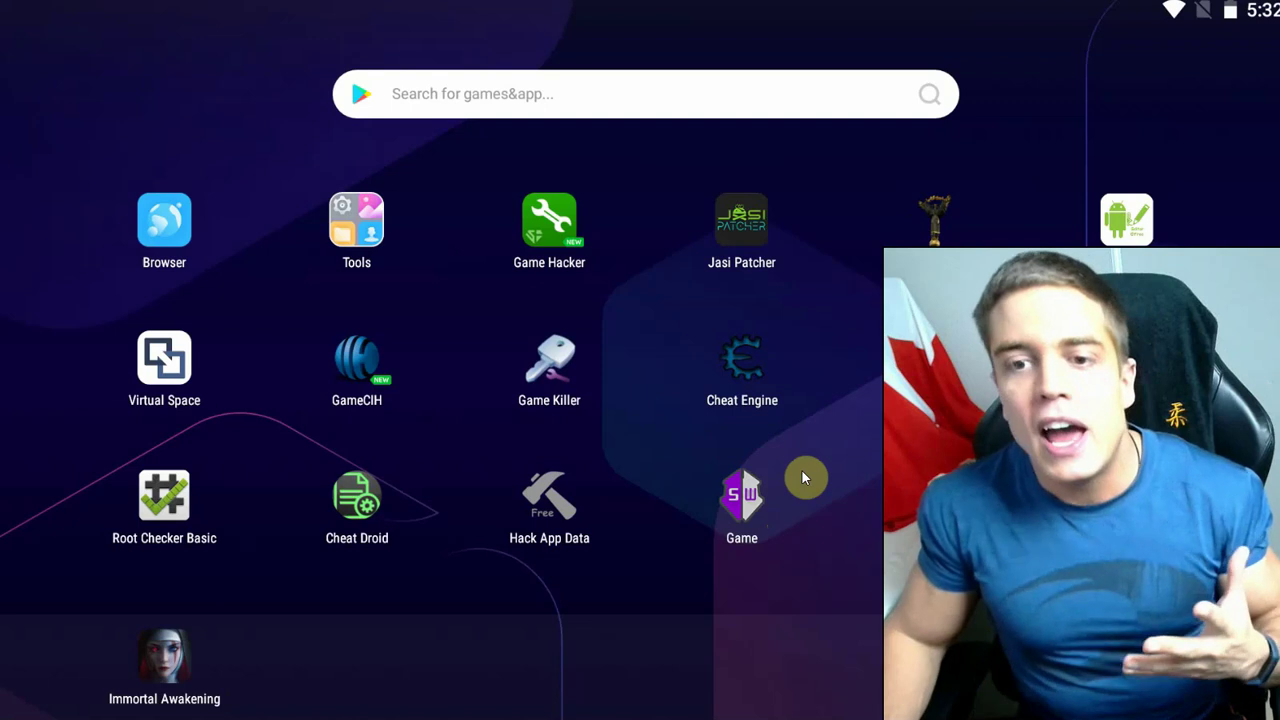
Launch Tiny Miner from the next home page, skip the tutorial, enter the saloon, then go home
drag(802, 471, 414, 469)
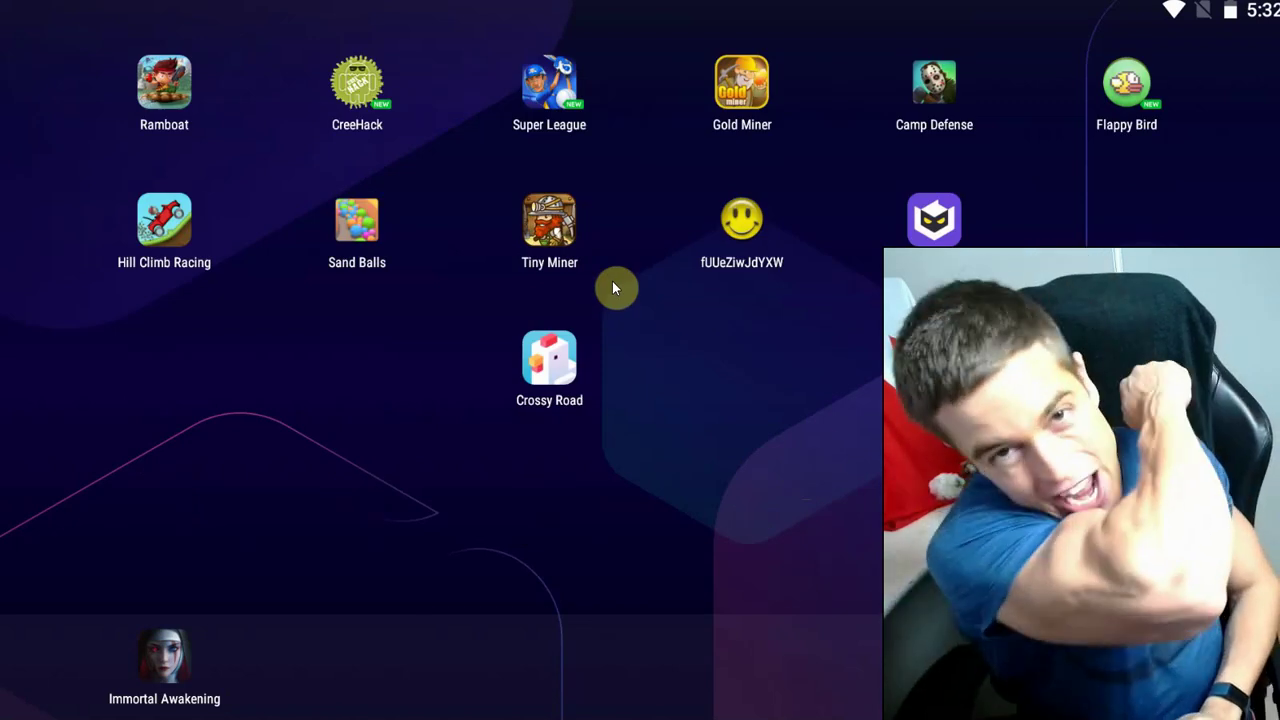
click(551, 221)
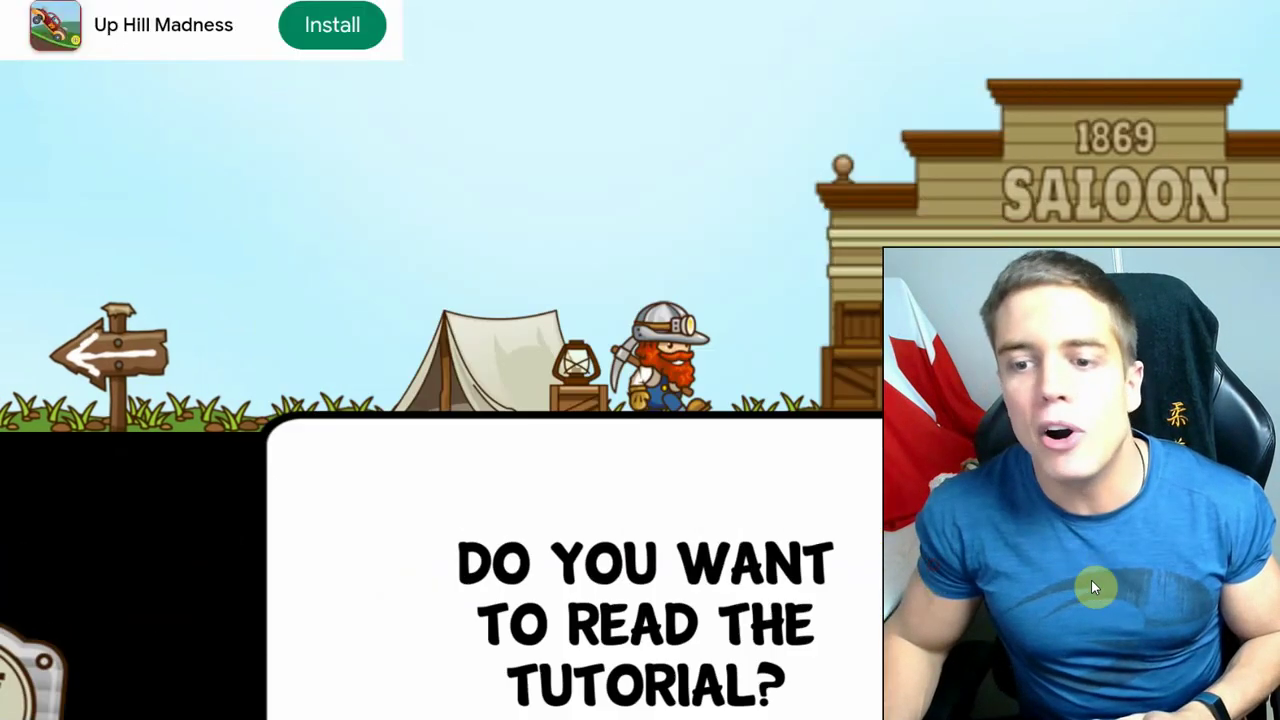
click(1091, 588)
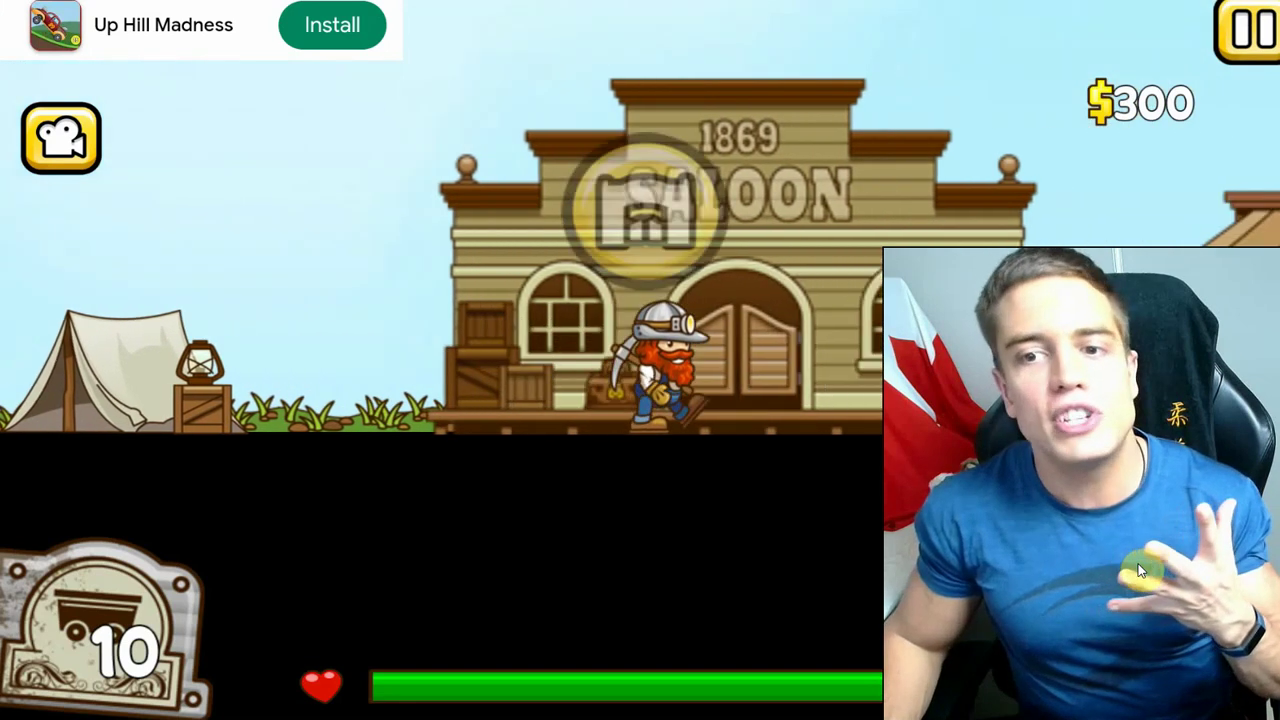
click(705, 230)
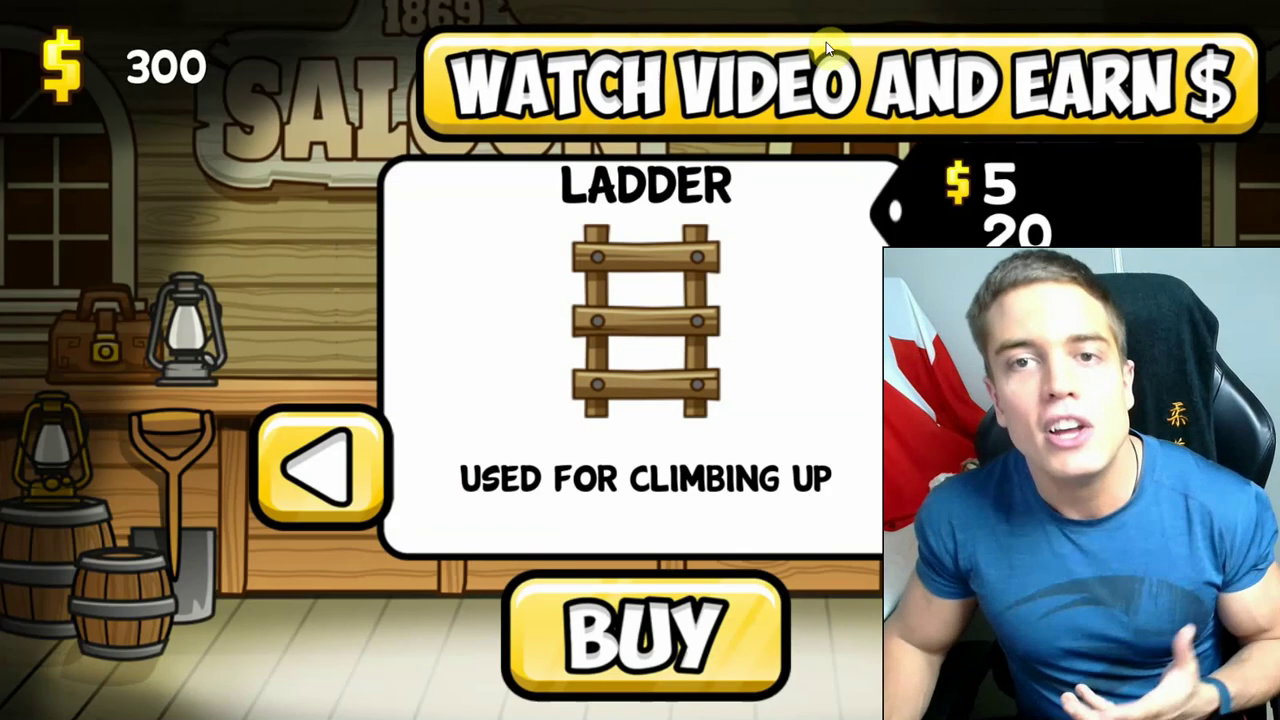
key(alt+Tab)
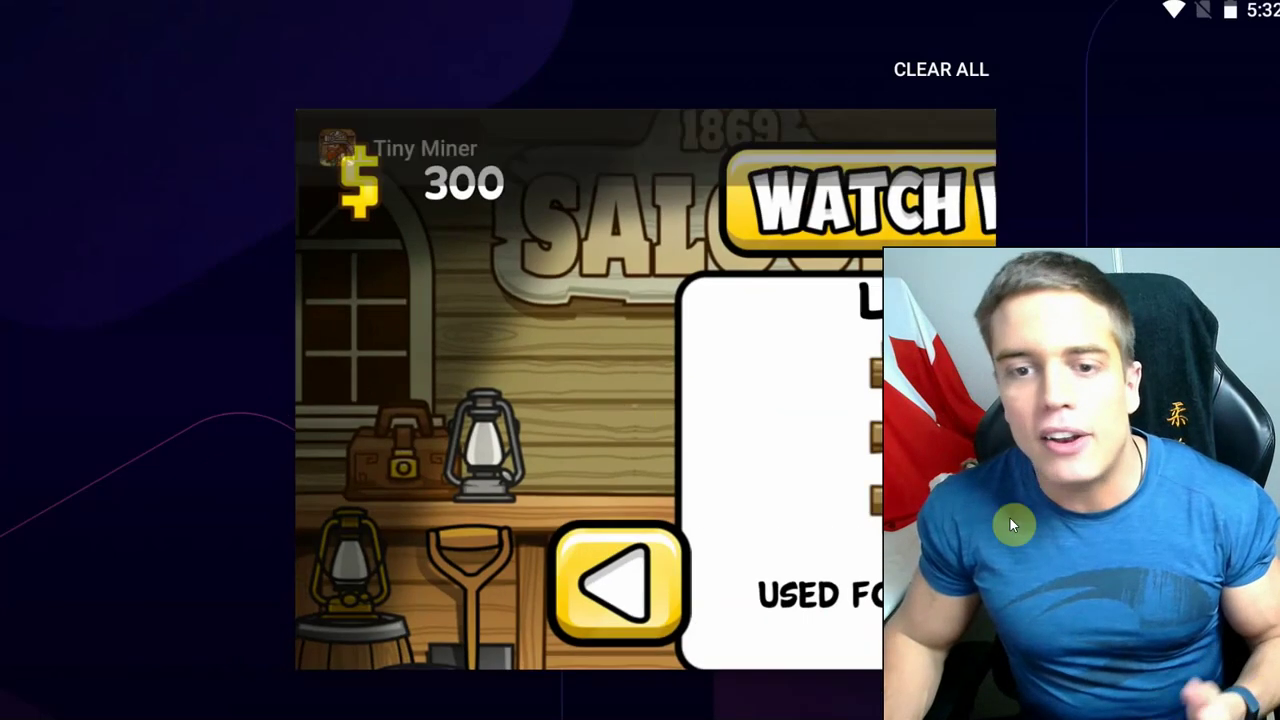
key(Escape)
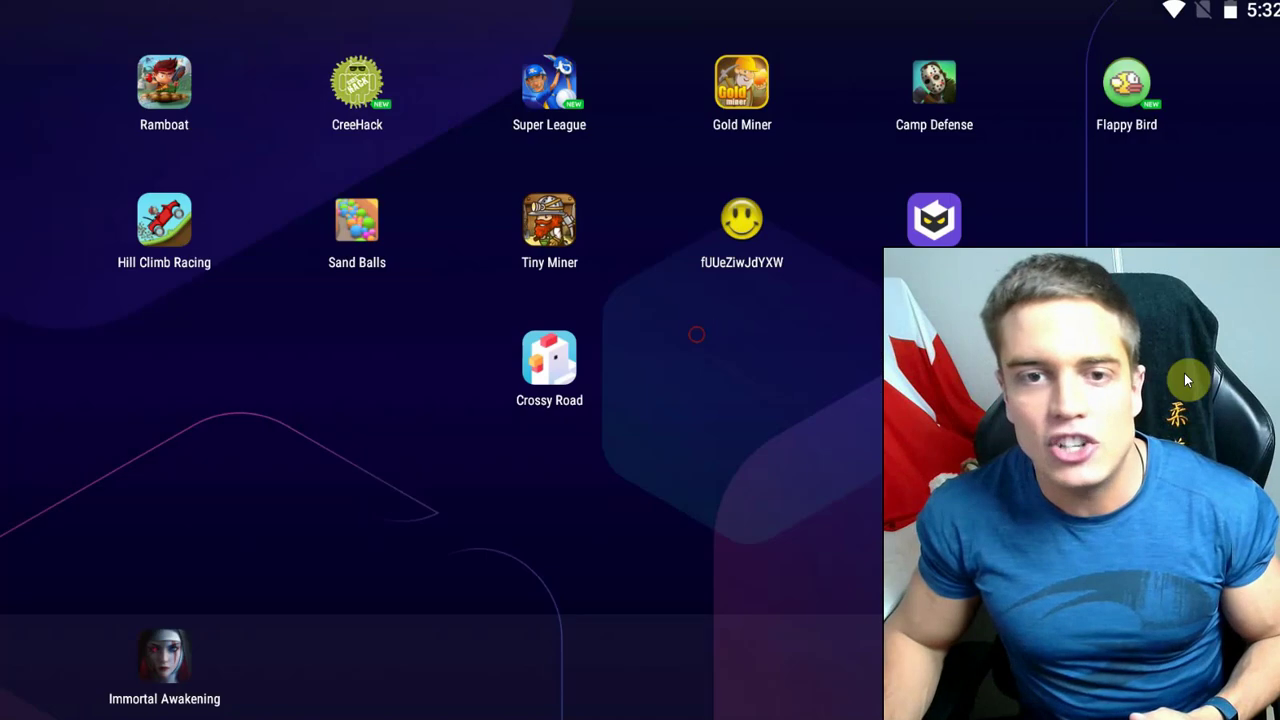
scroll(814, 398, up, 1)
Start Cheat Engine, back out to the home screen, and launch Virtual Space
click(768, 360)
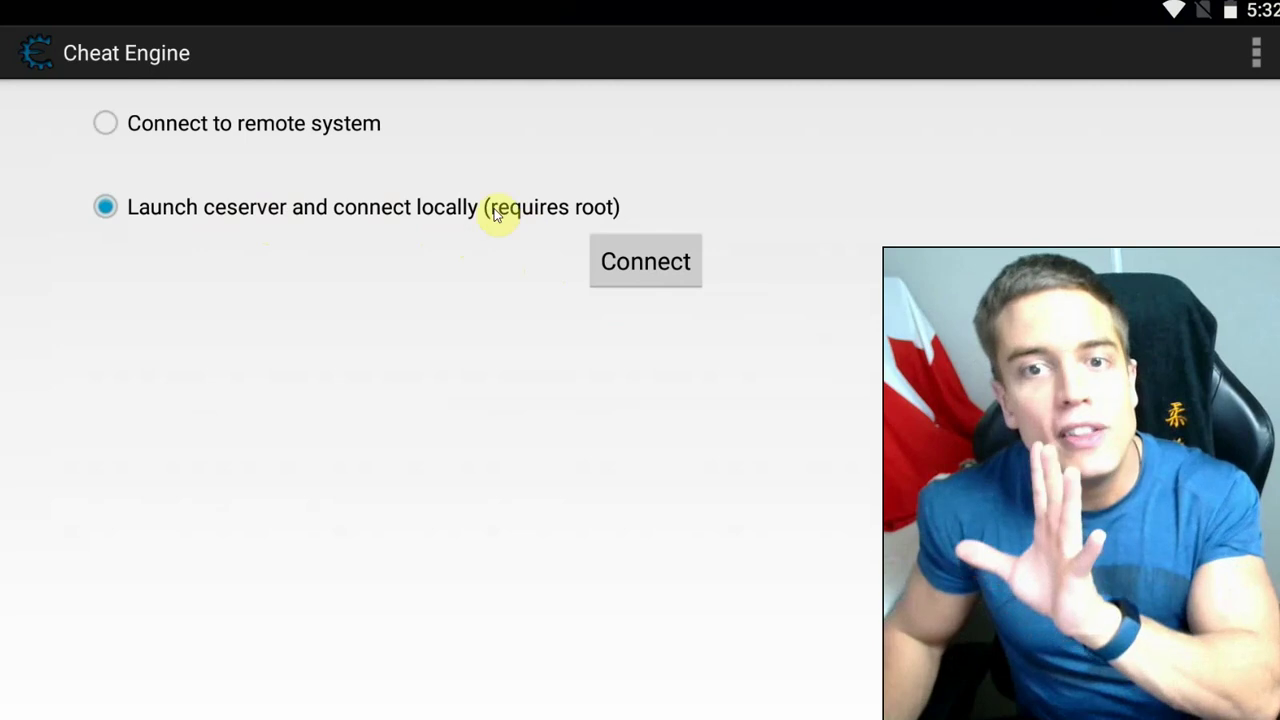
key(Escape)
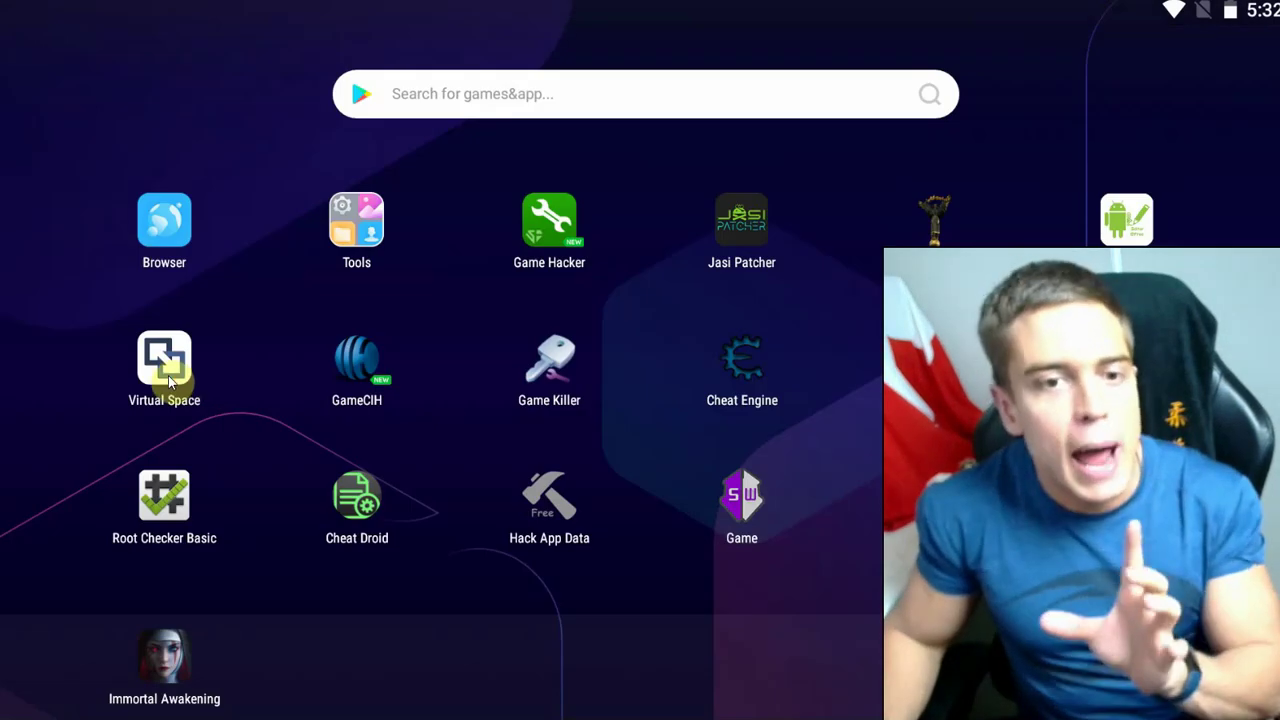
click(168, 372)
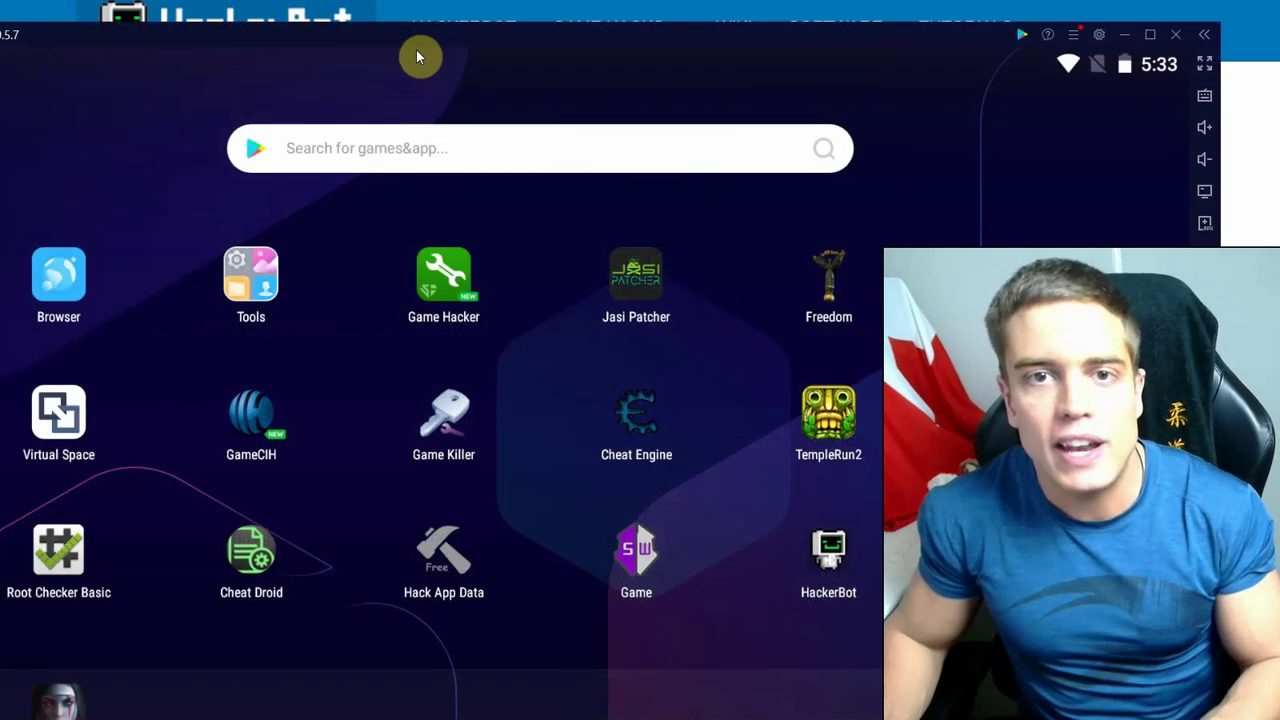
Dismiss the notification shade, switch to Cheat Engine, and connect to the local ceserver
drag(417, 57, 460, 160)
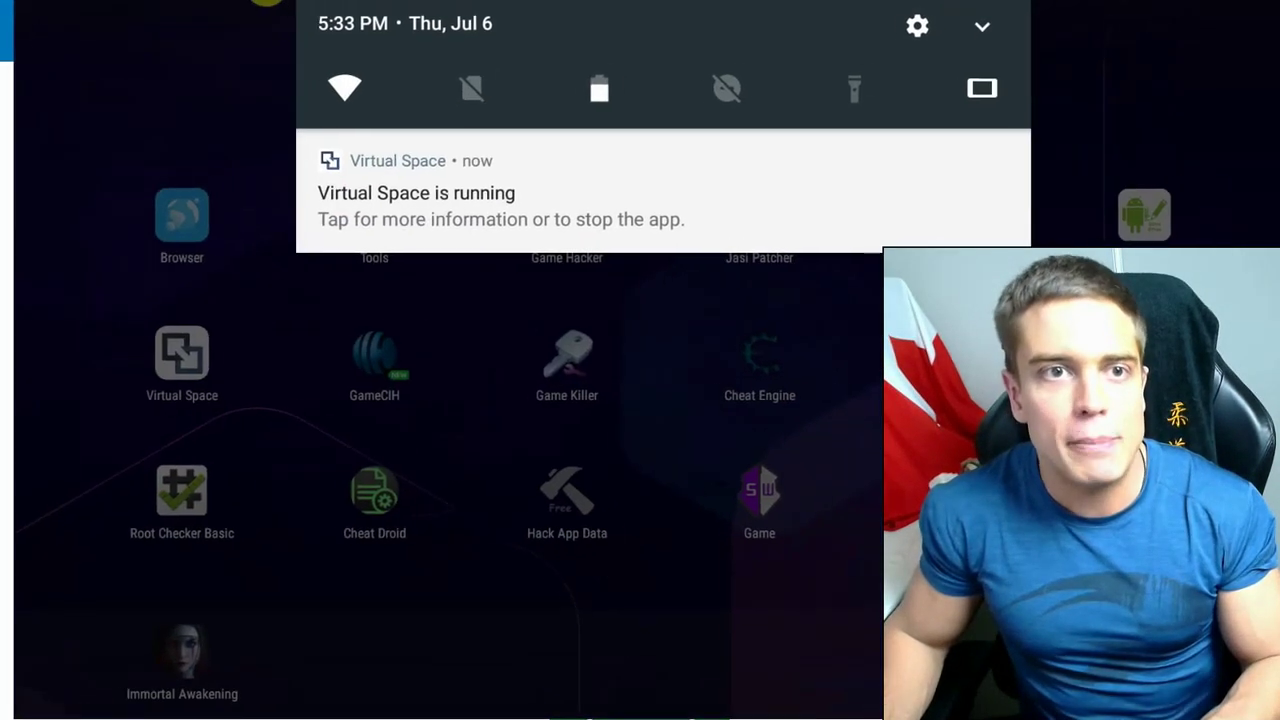
click(1068, 170)
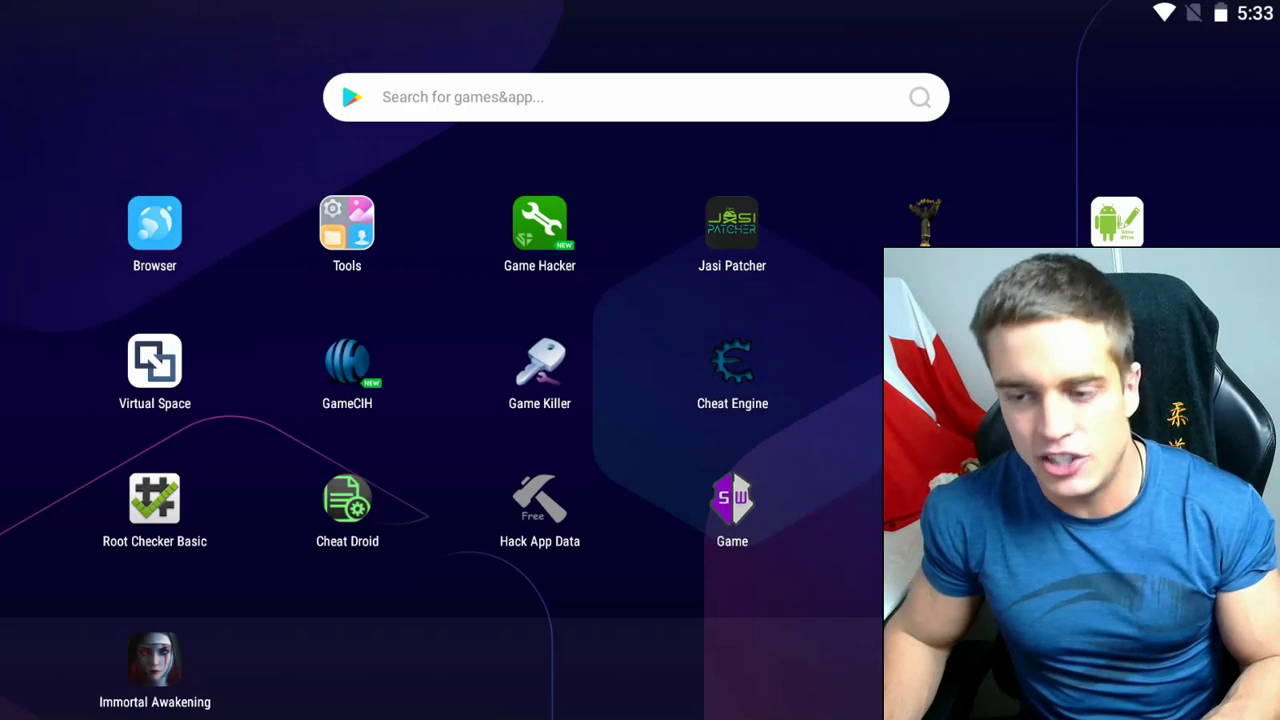
key(alt+Tab)
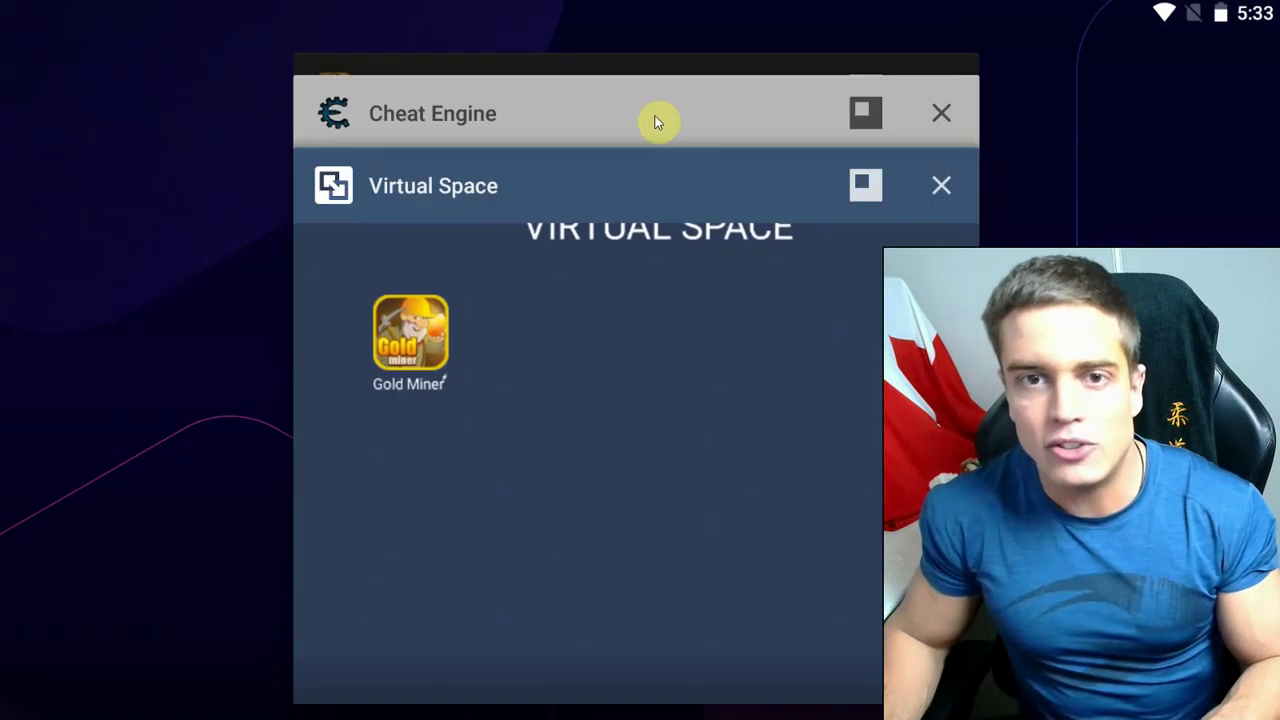
click(656, 122)
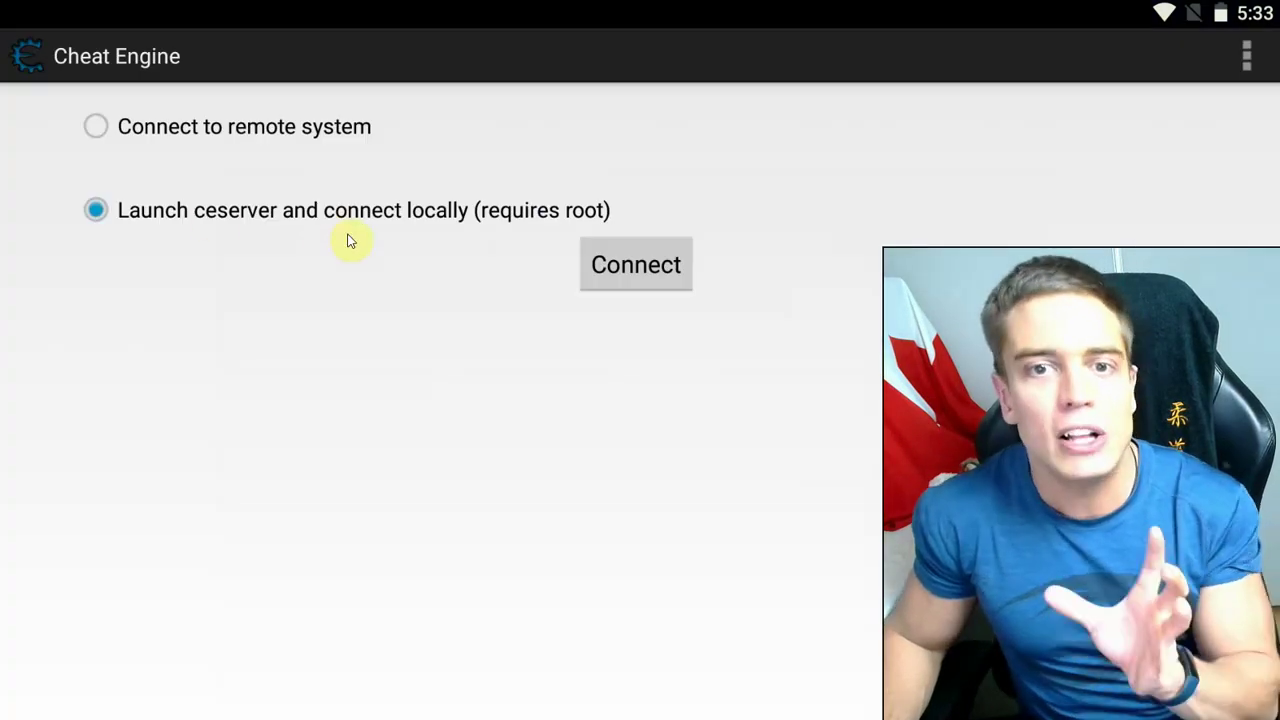
click(606, 260)
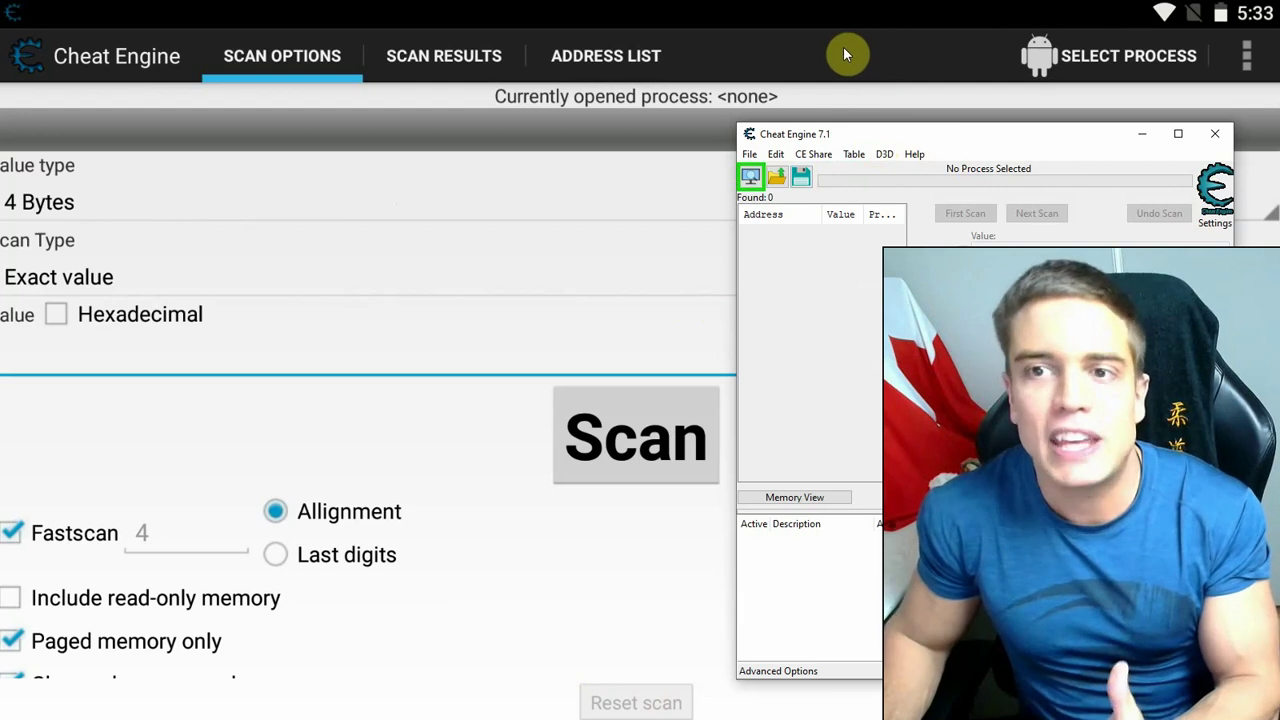
Attach Cheat Engine to com.qube.tinyminer from the Process List filtered by 'tin'
click(1110, 57)
click(760, 215)
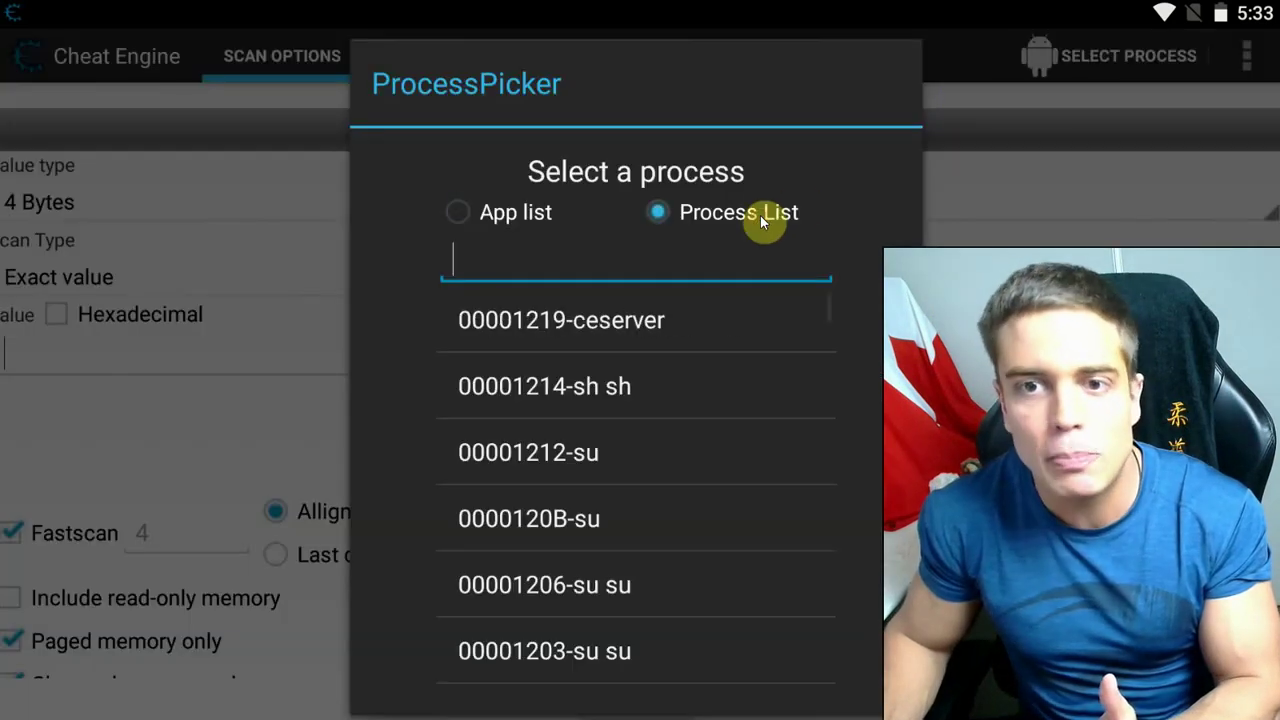
text(tin)
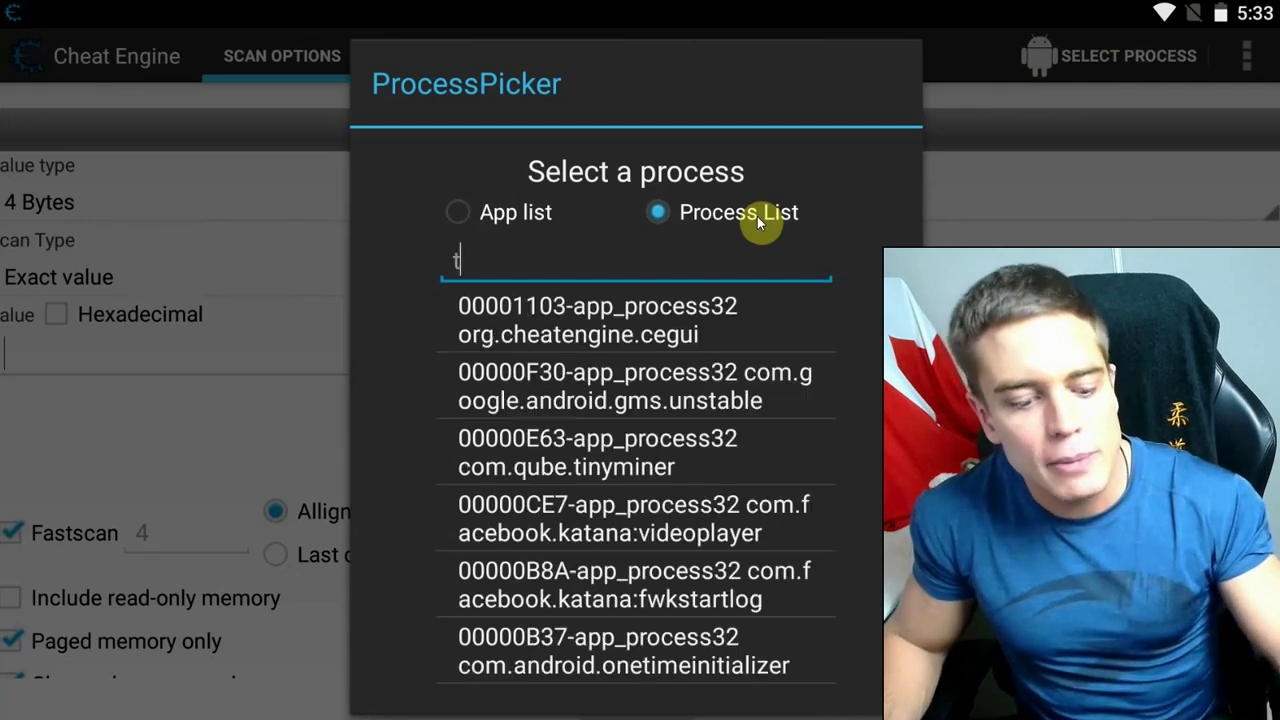
click(650, 321)
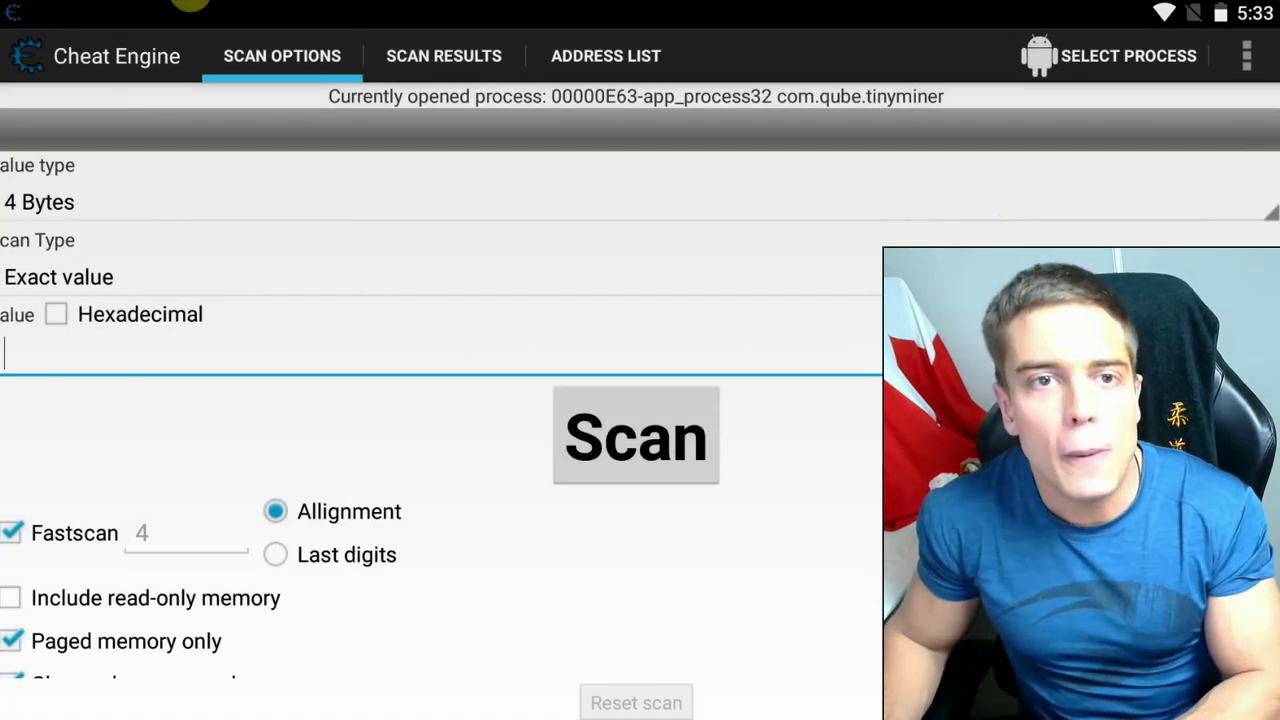
drag(245, 25, 220, 25)
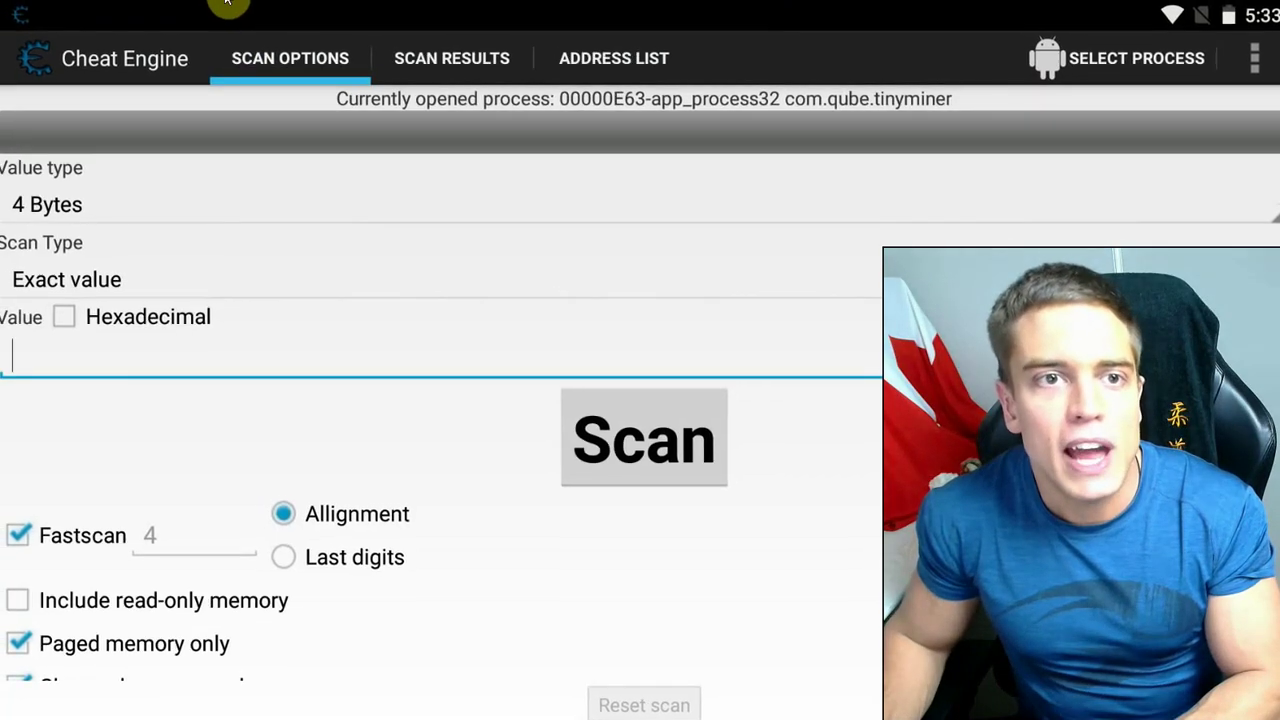
Set value type to All, close Virtual Space, and confirm Tiny Miner's $300 before returning
click(68, 206)
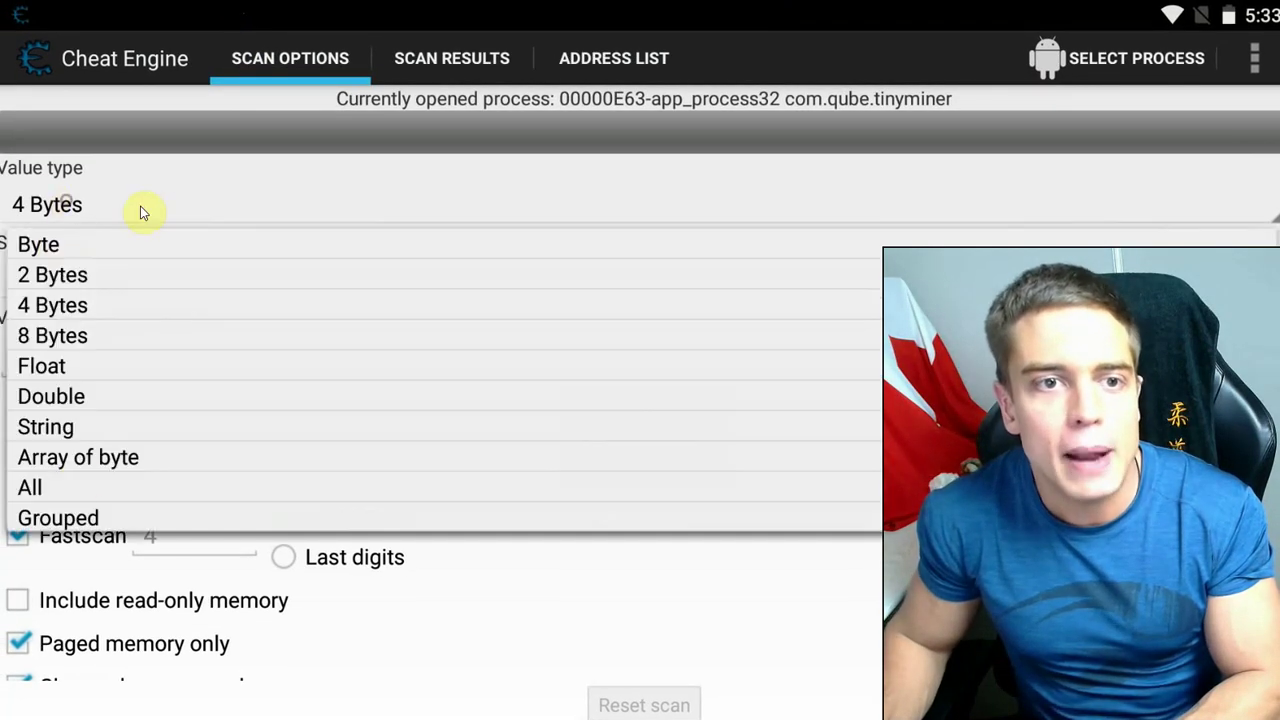
click(57, 487)
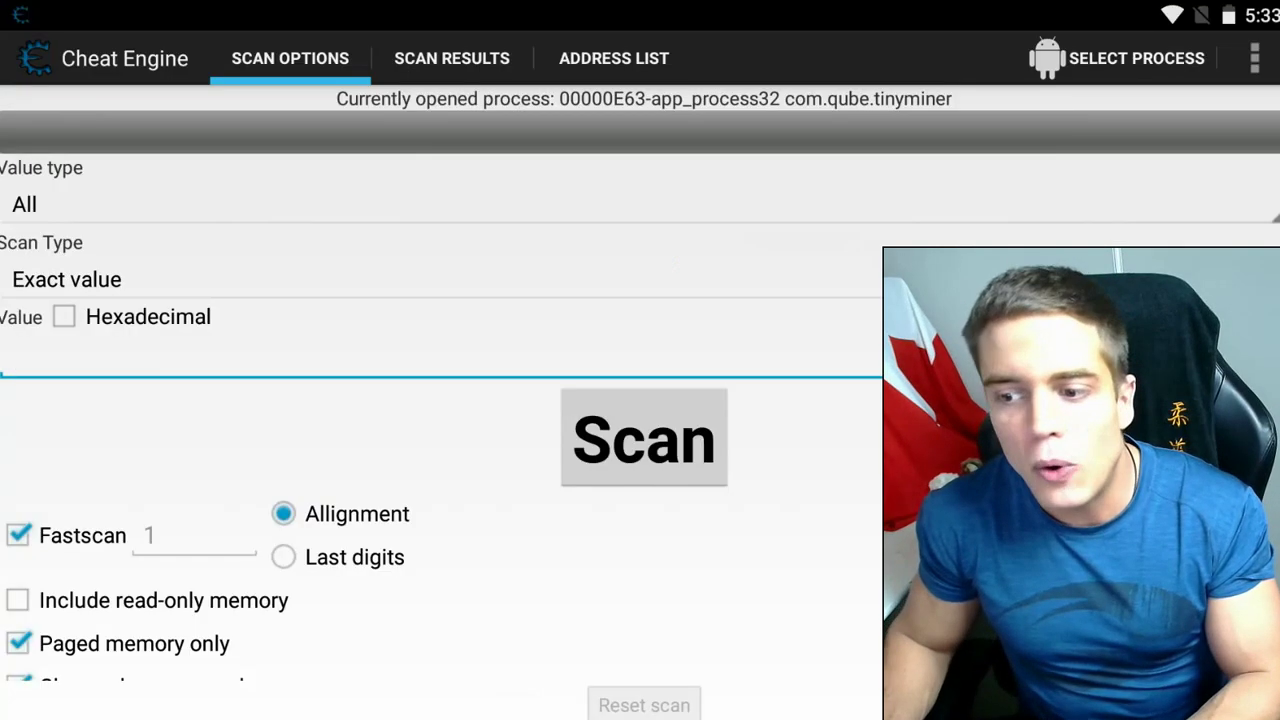
key(alt+Tab)
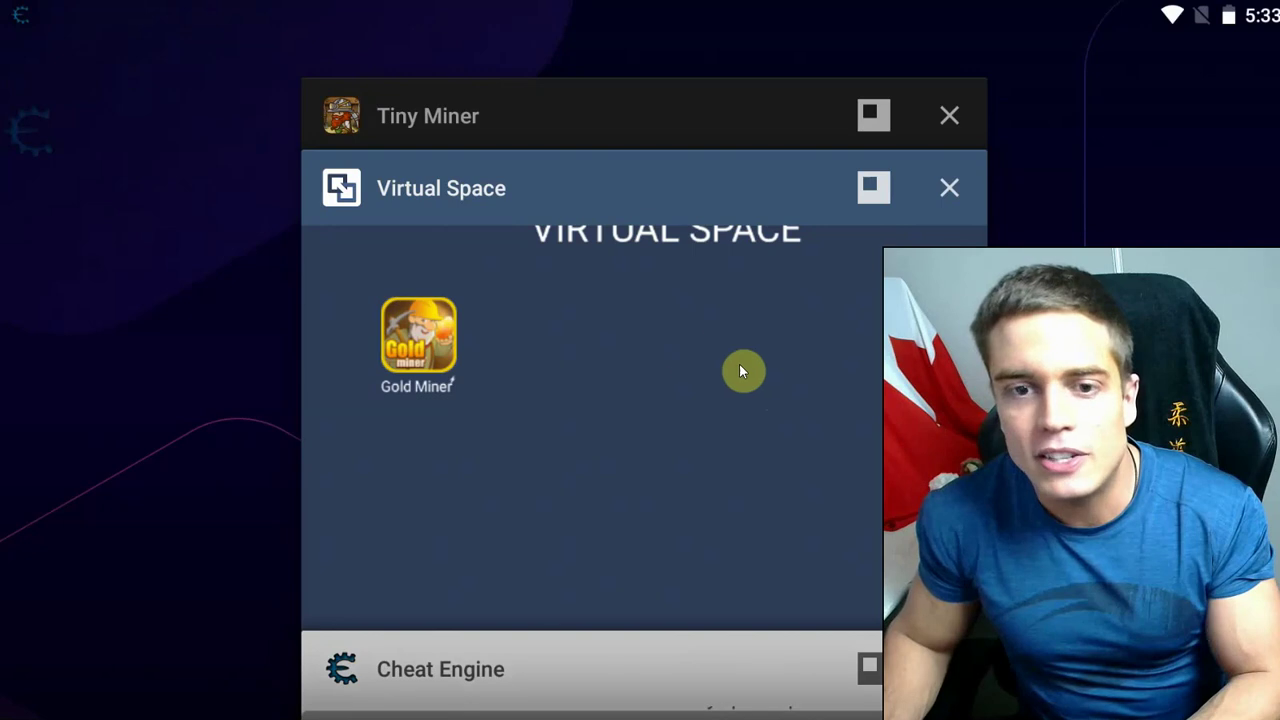
click(949, 190)
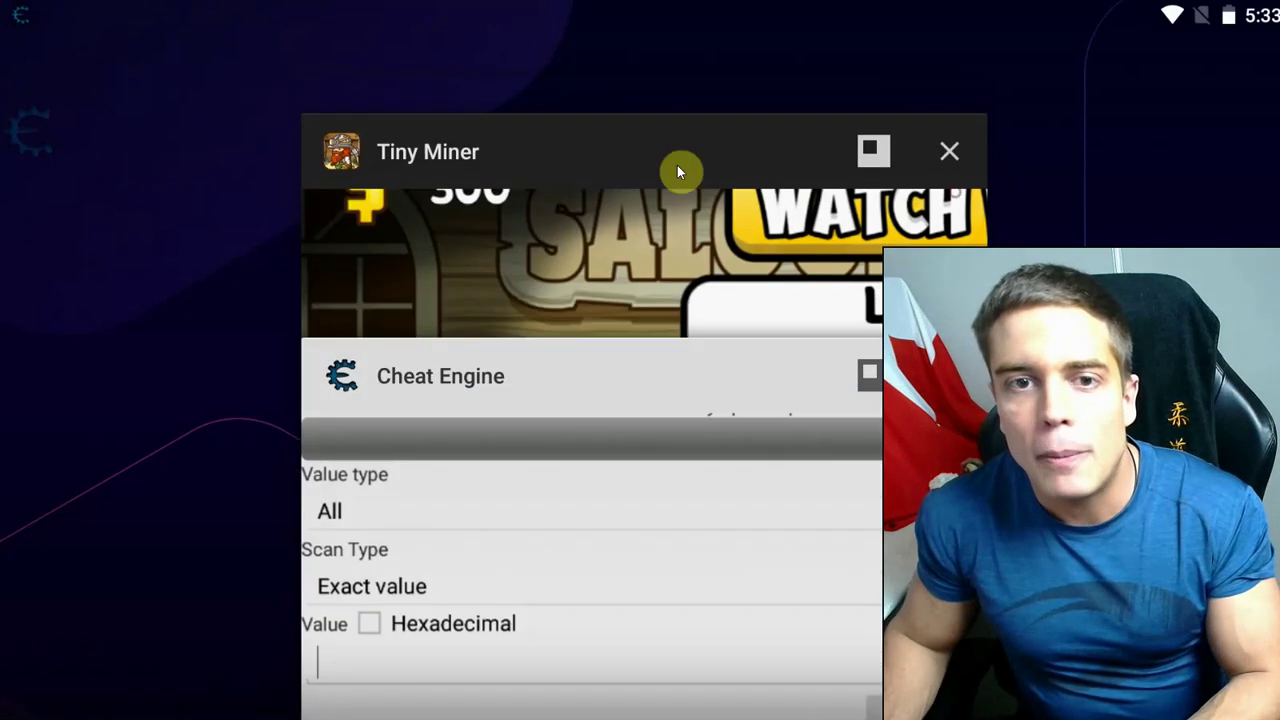
click(509, 149)
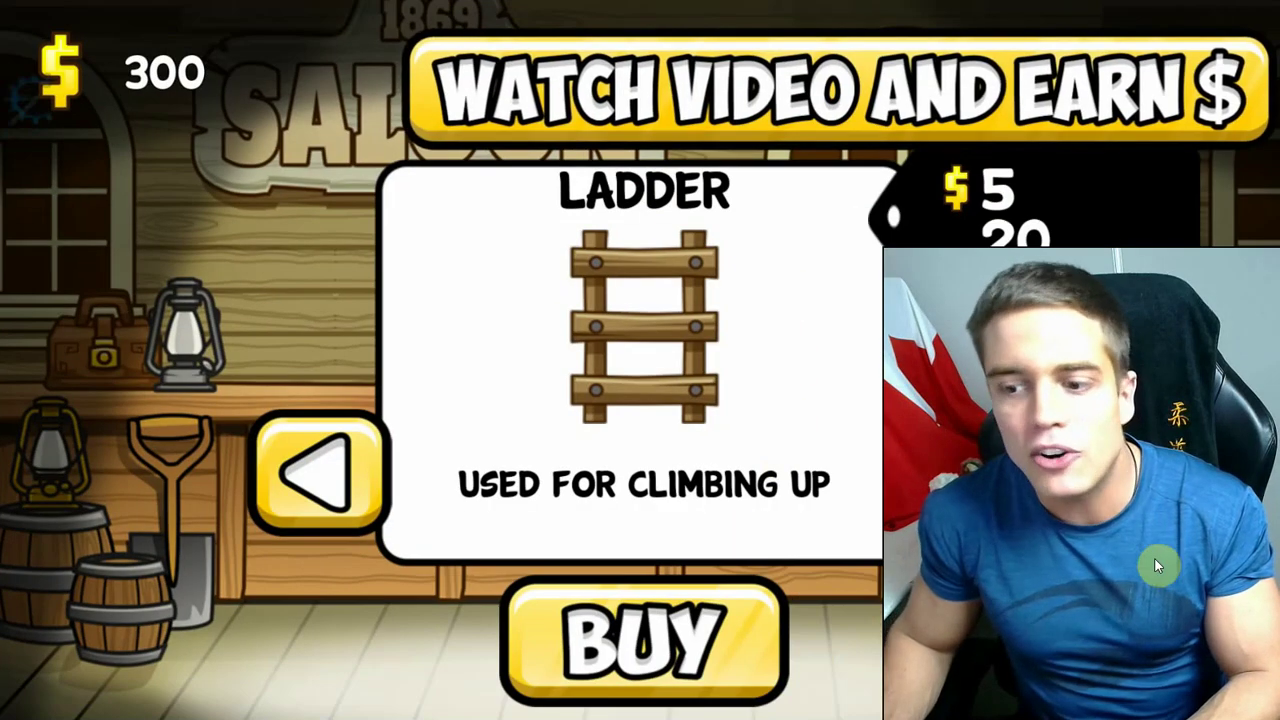
key(alt+Tab)
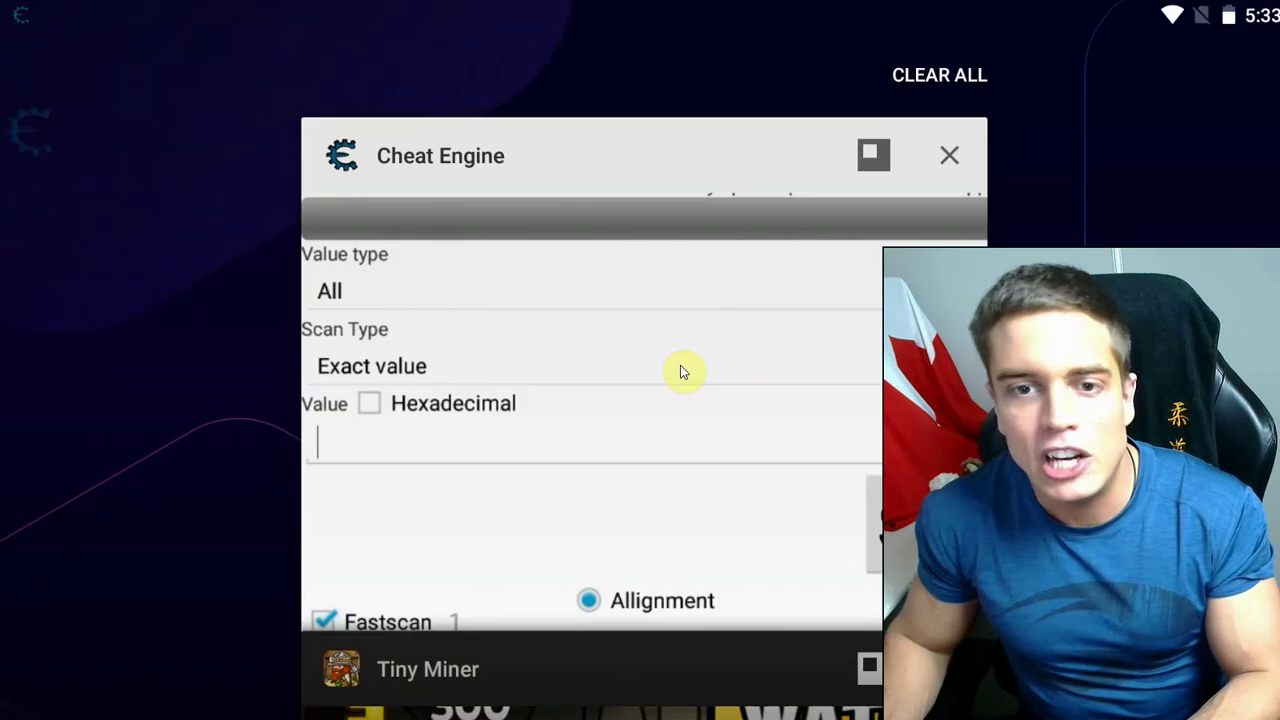
click(627, 470)
Scan for 300 (275,417 results), then buy a ladder in Tiny Miner to lower the money
text(300)
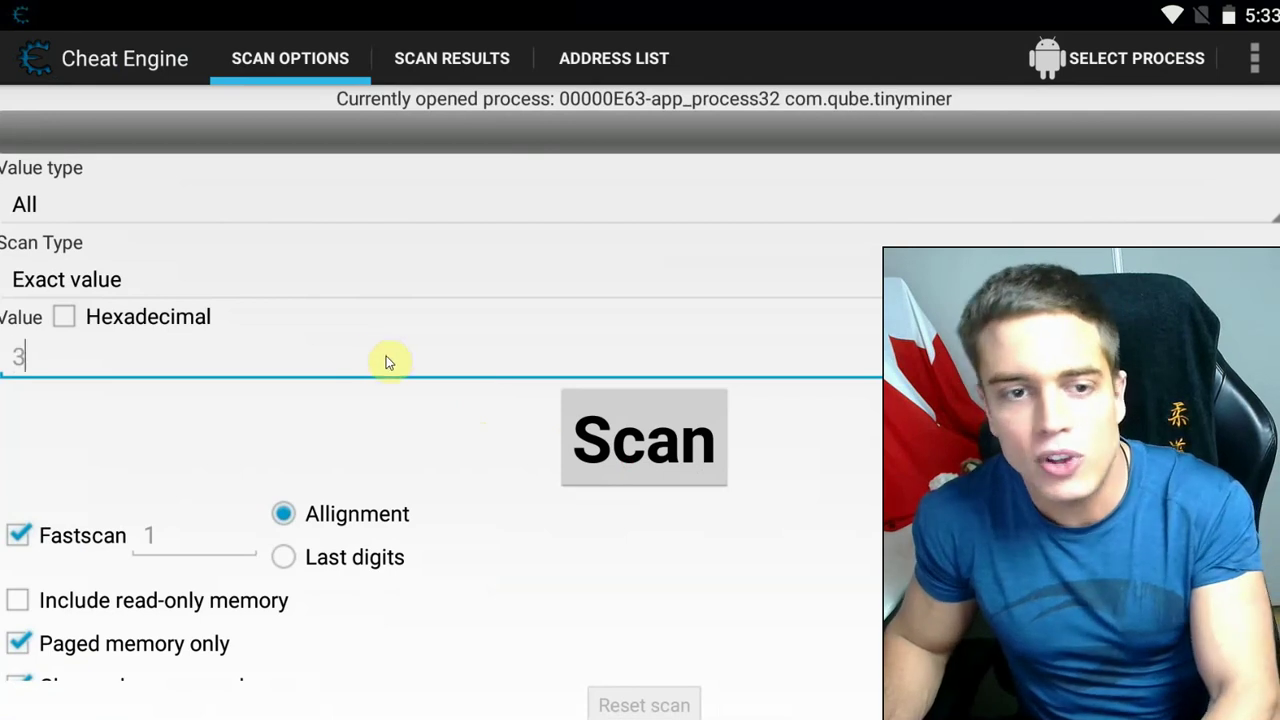
click(639, 450)
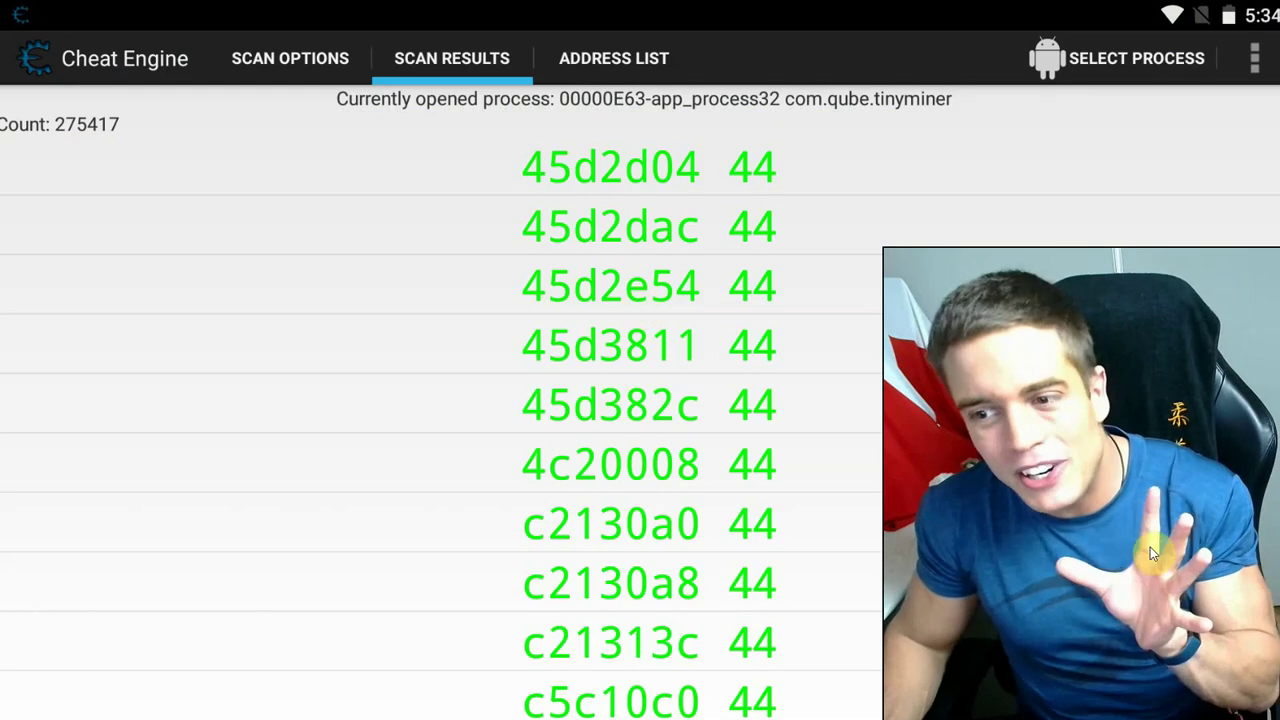
key(alt+Tab)
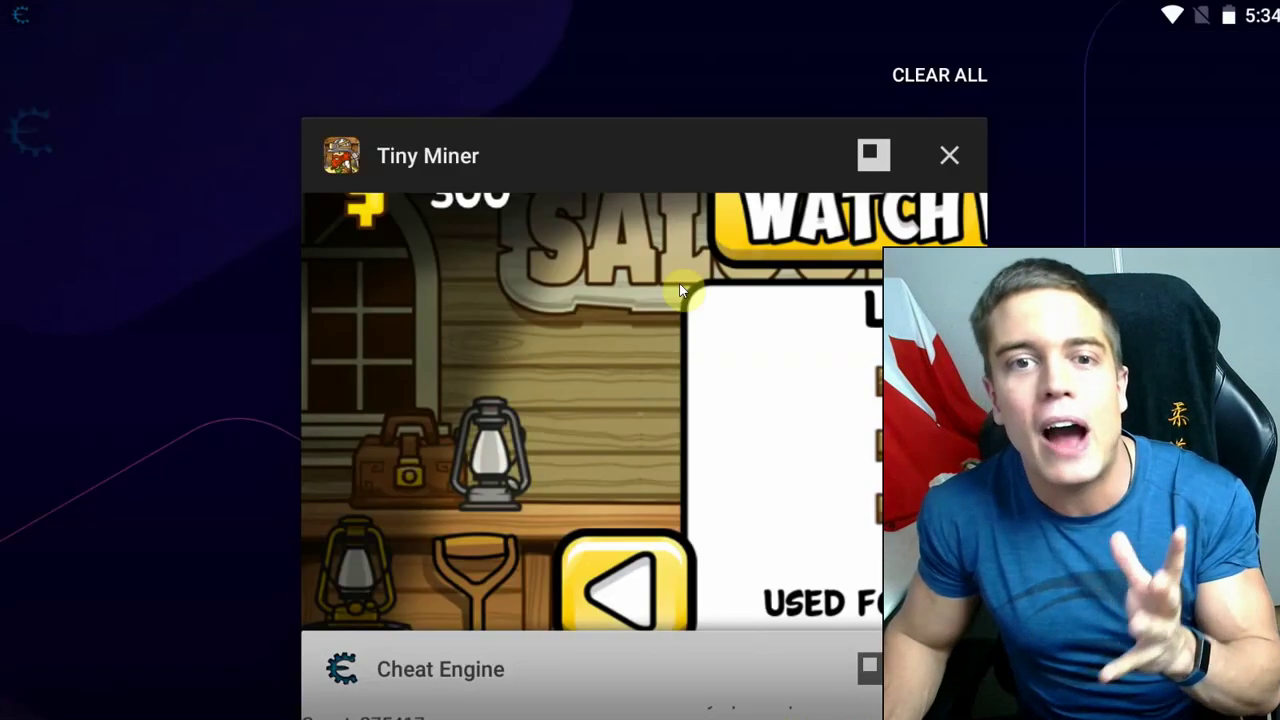
click(674, 263)
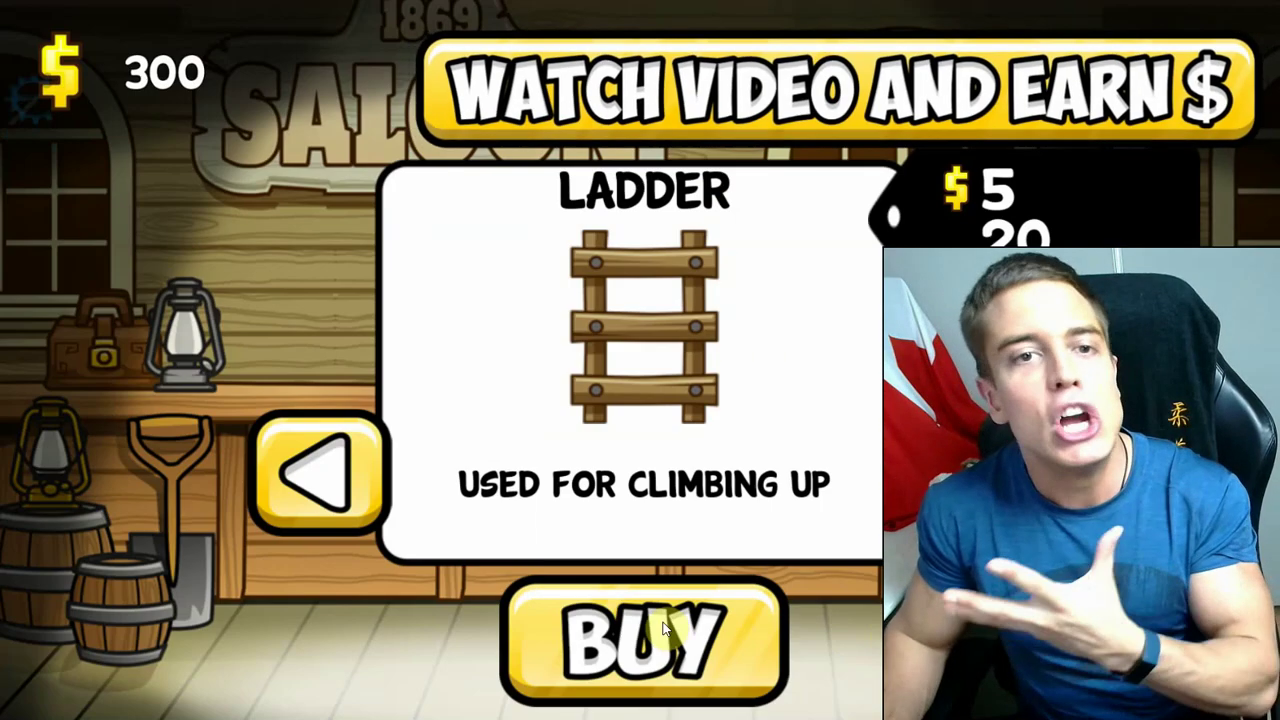
click(663, 621)
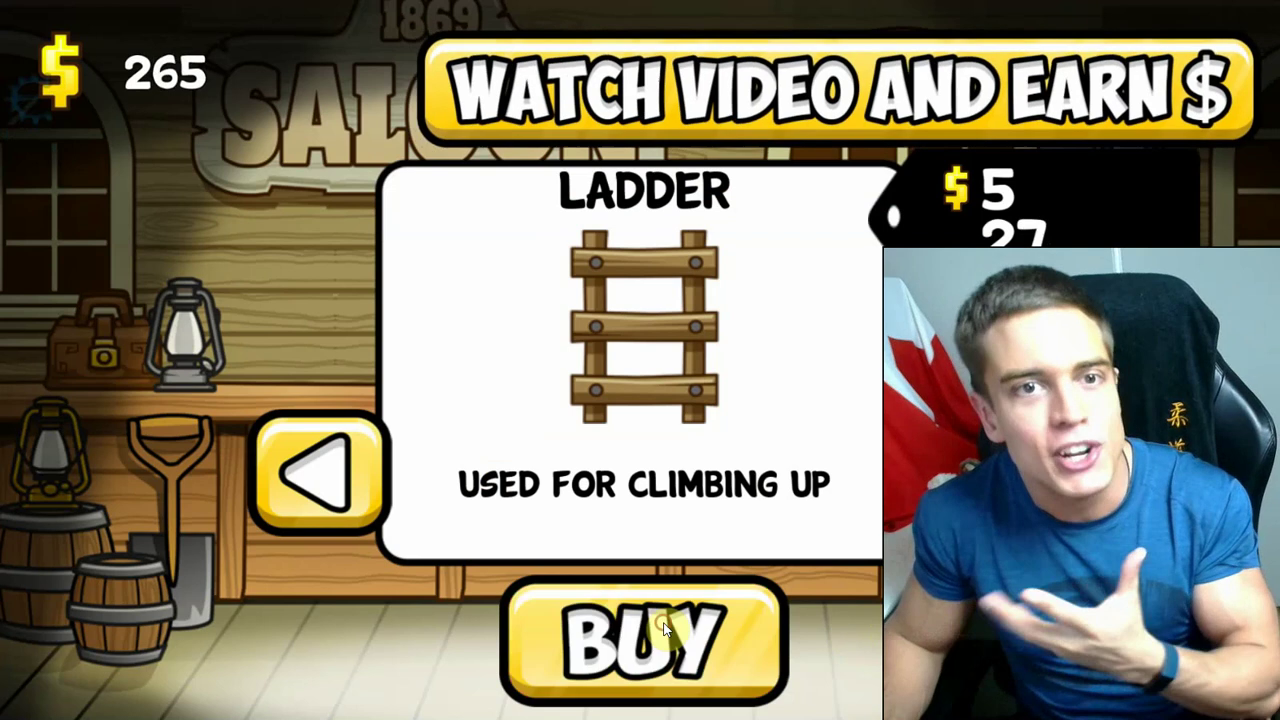
Buy another ladder, dropping money to 260, and rescan for the new value, leaving 72 matches
click(713, 621)
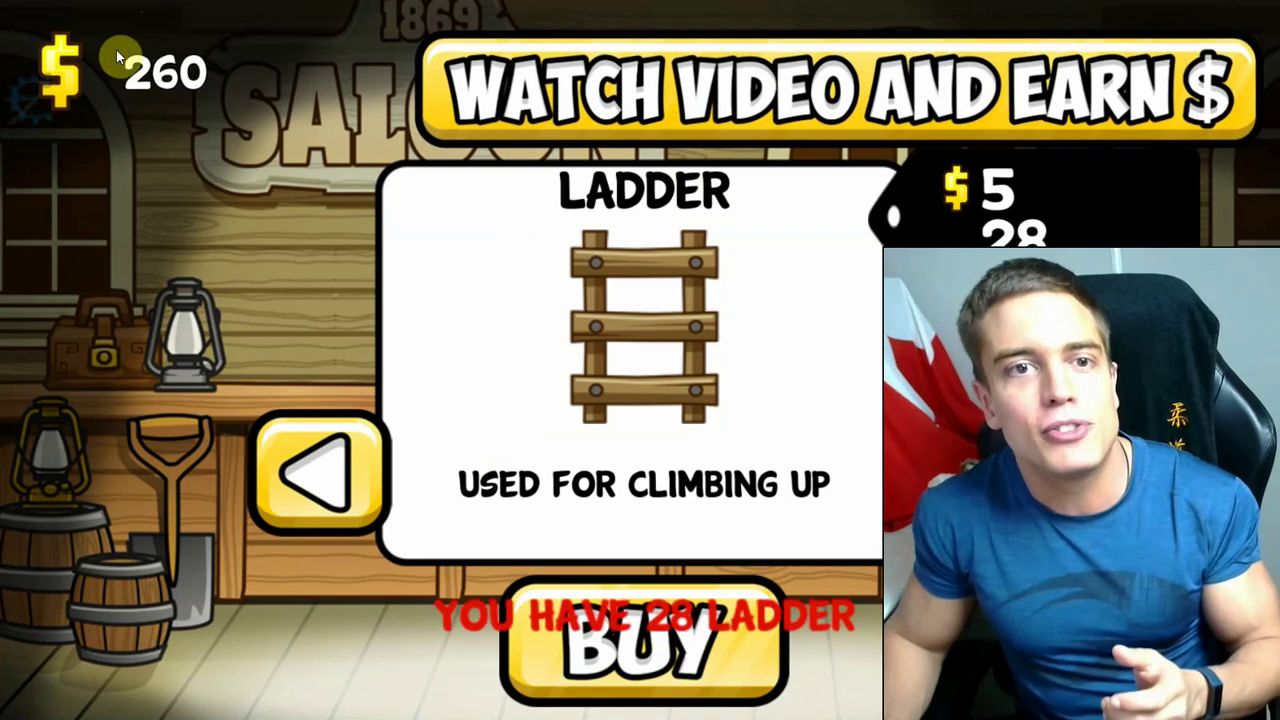
key(alt+Tab)
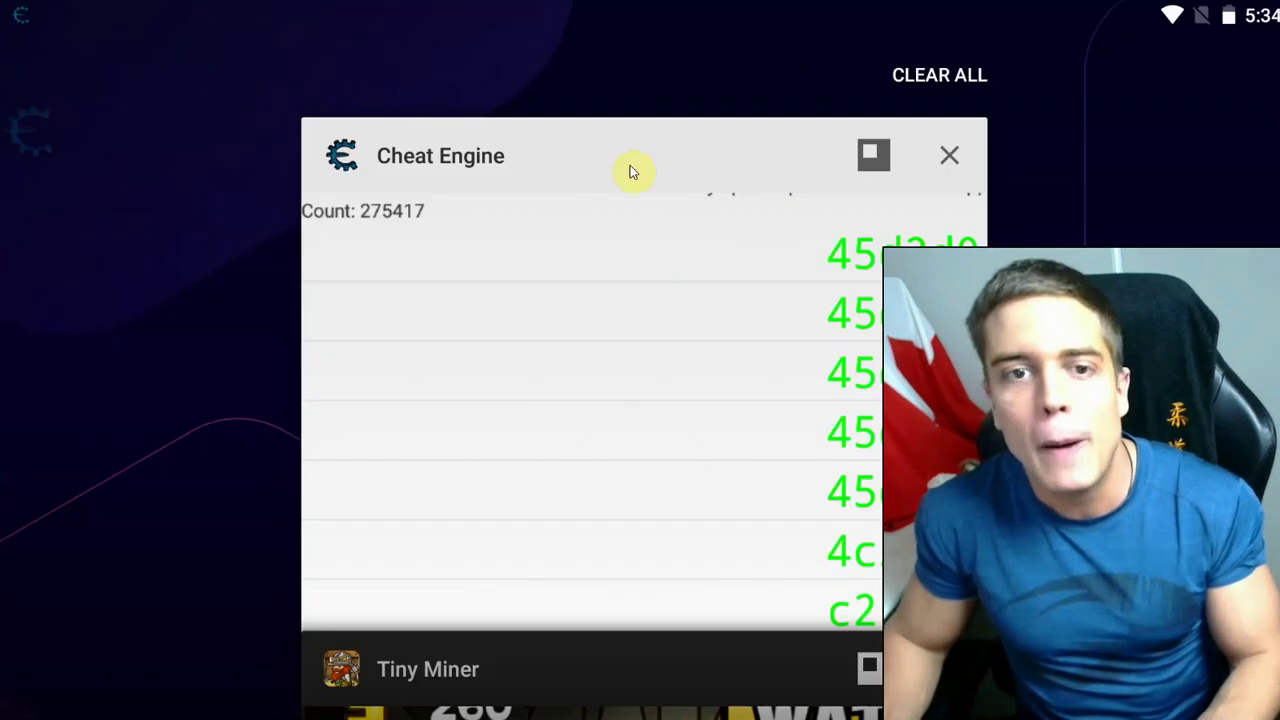
click(626, 160)
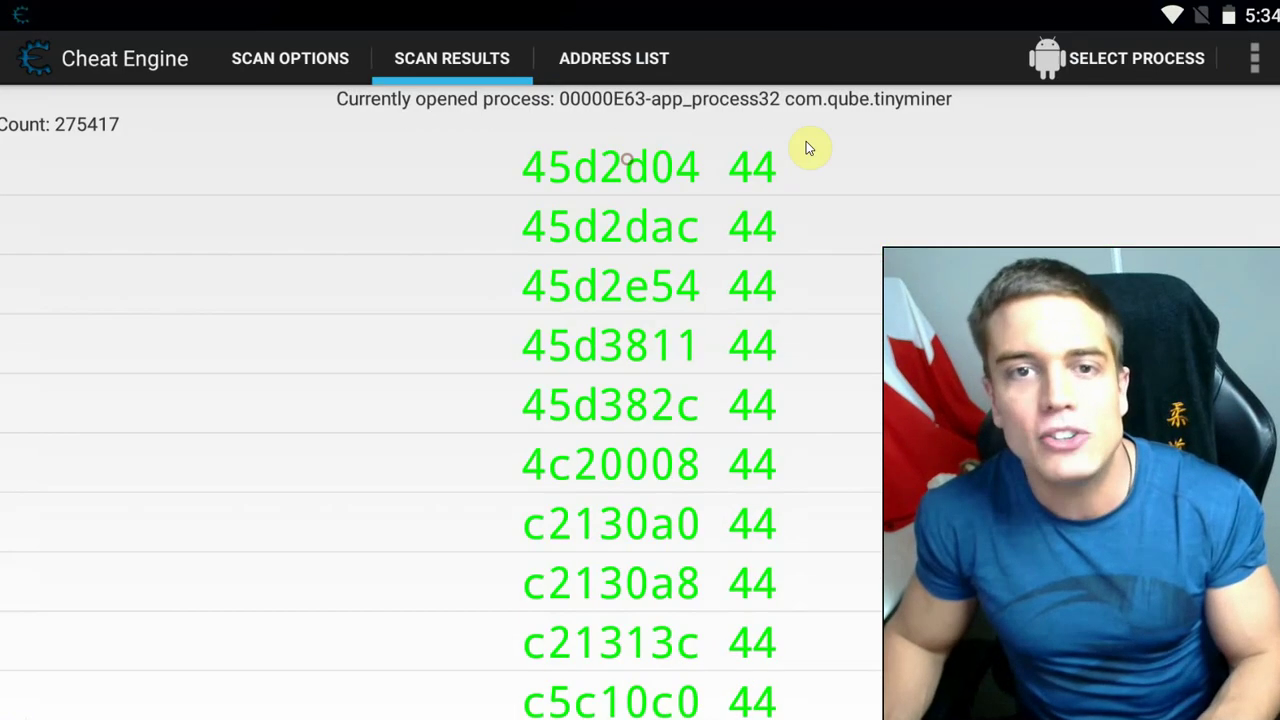
click(258, 58)
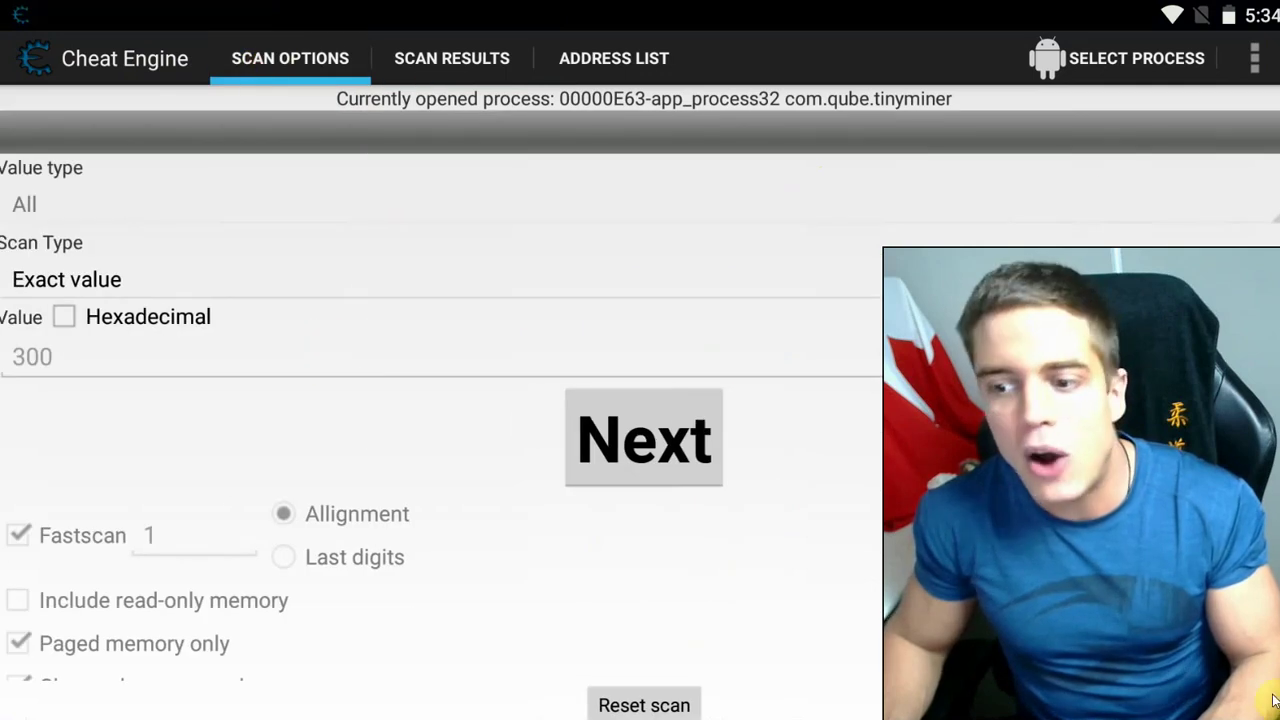
key(alt+Tab)
click(751, 372)
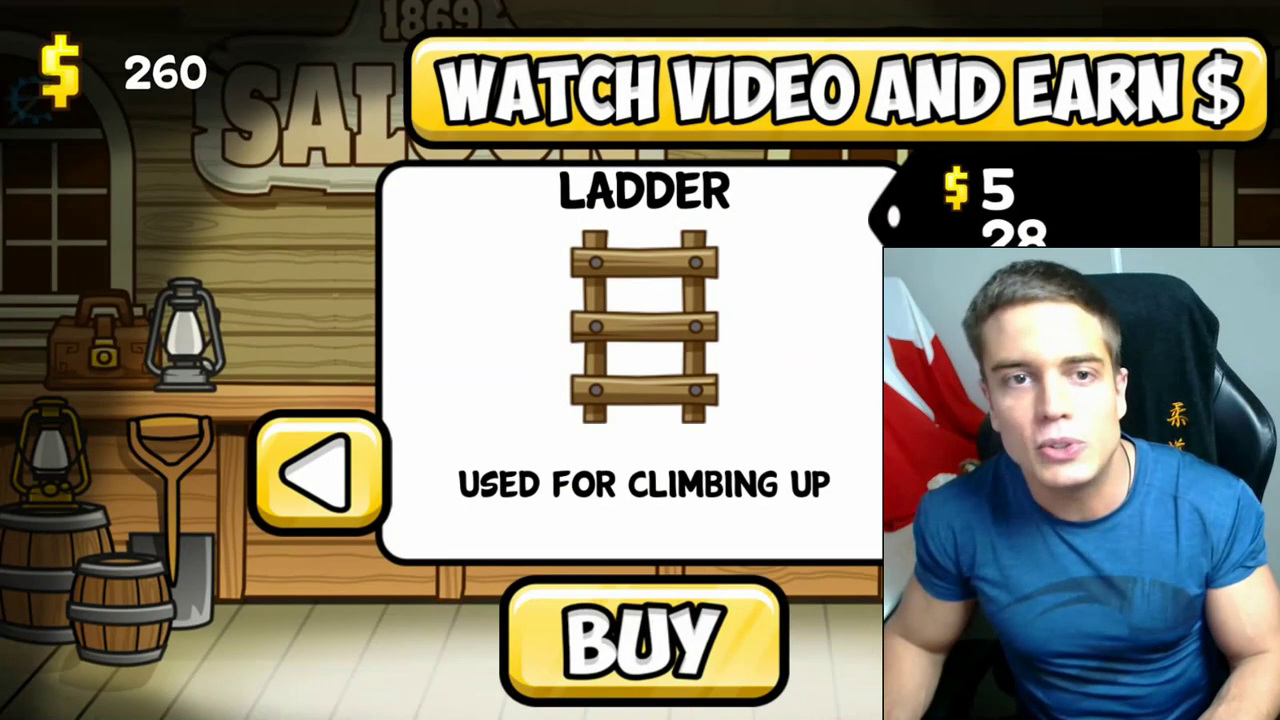
key(alt+Tab)
click(684, 392)
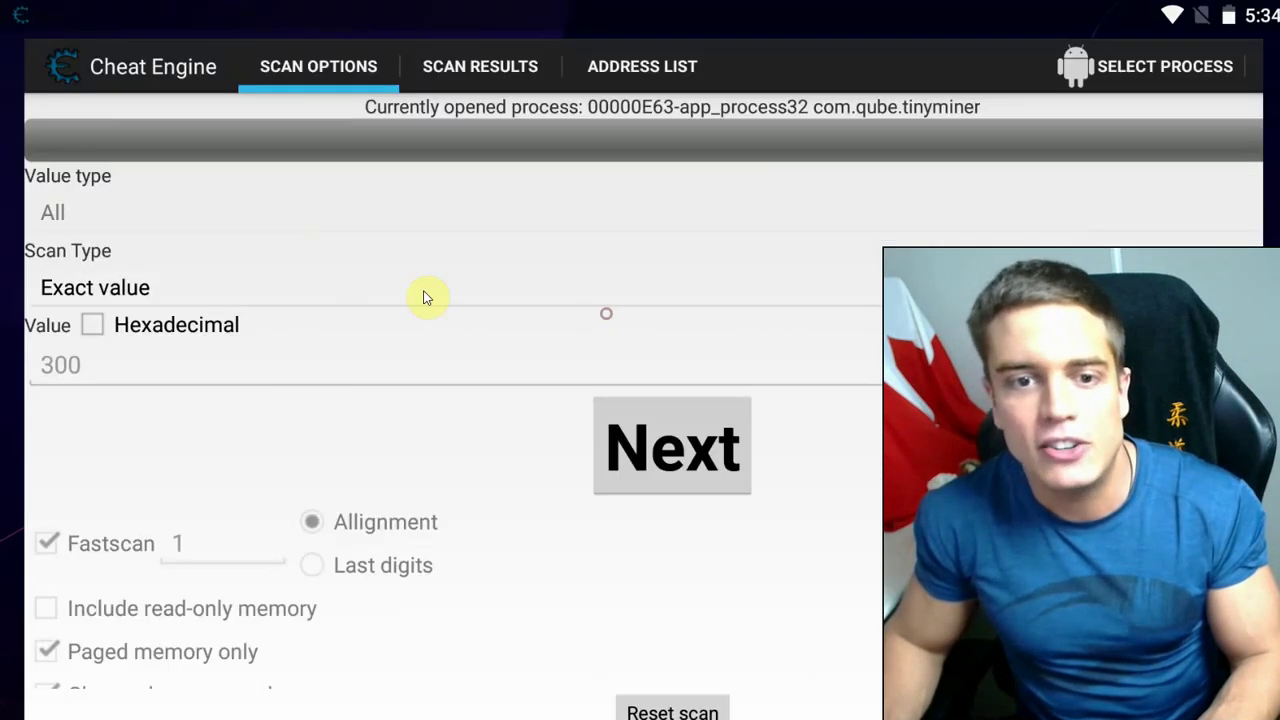
click(258, 365)
text(260)
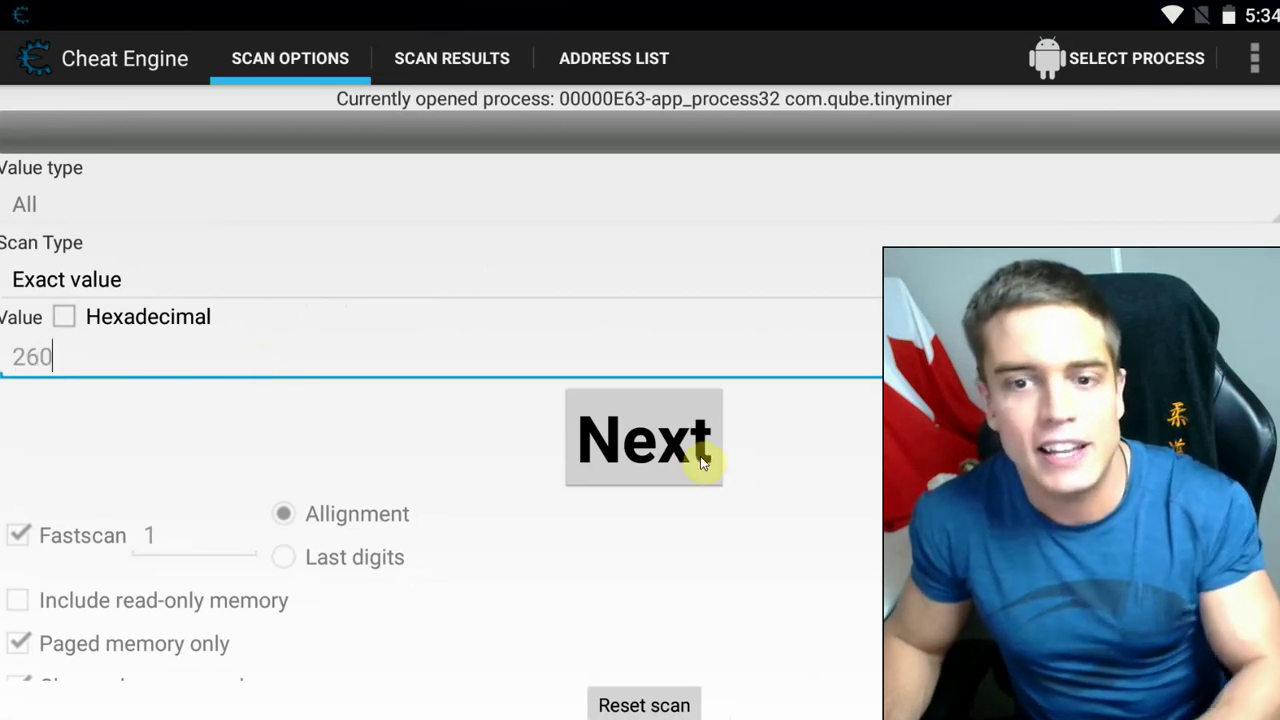
click(703, 462)
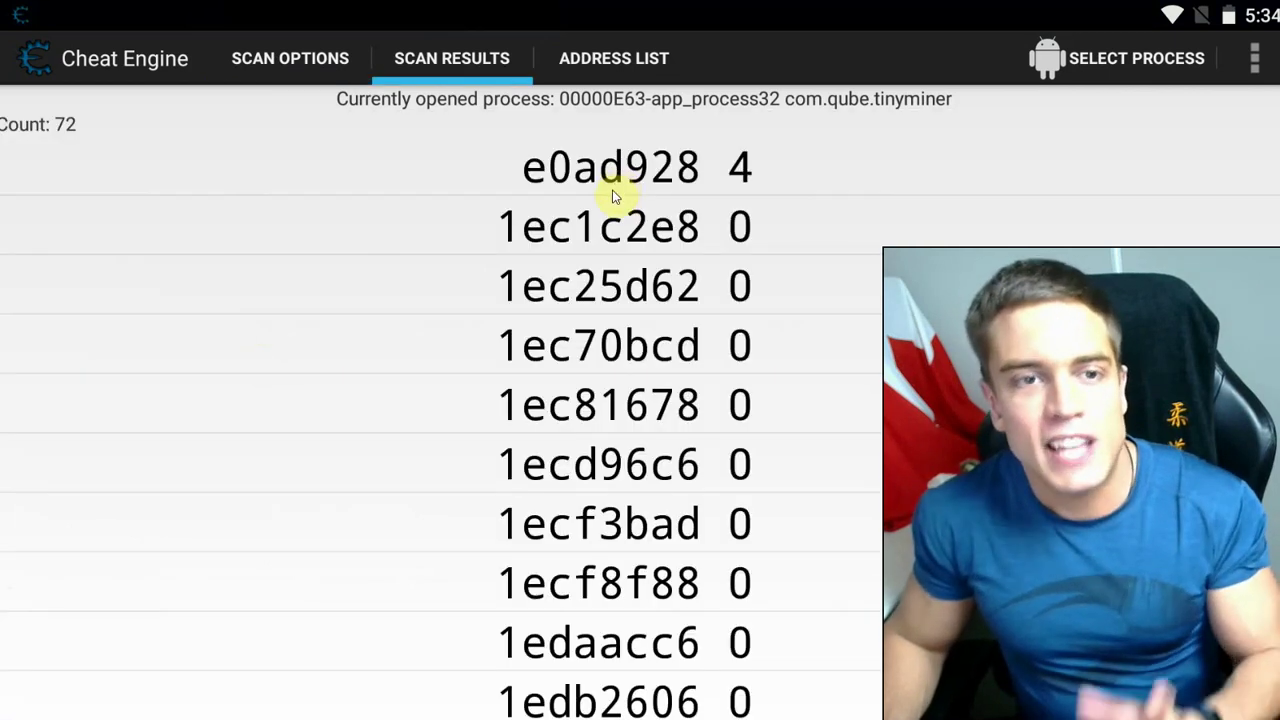
Buy two more ladders, leaving $250, and rescan for 250, narrowing to 3 results at a2198264
key(alt+Tab)
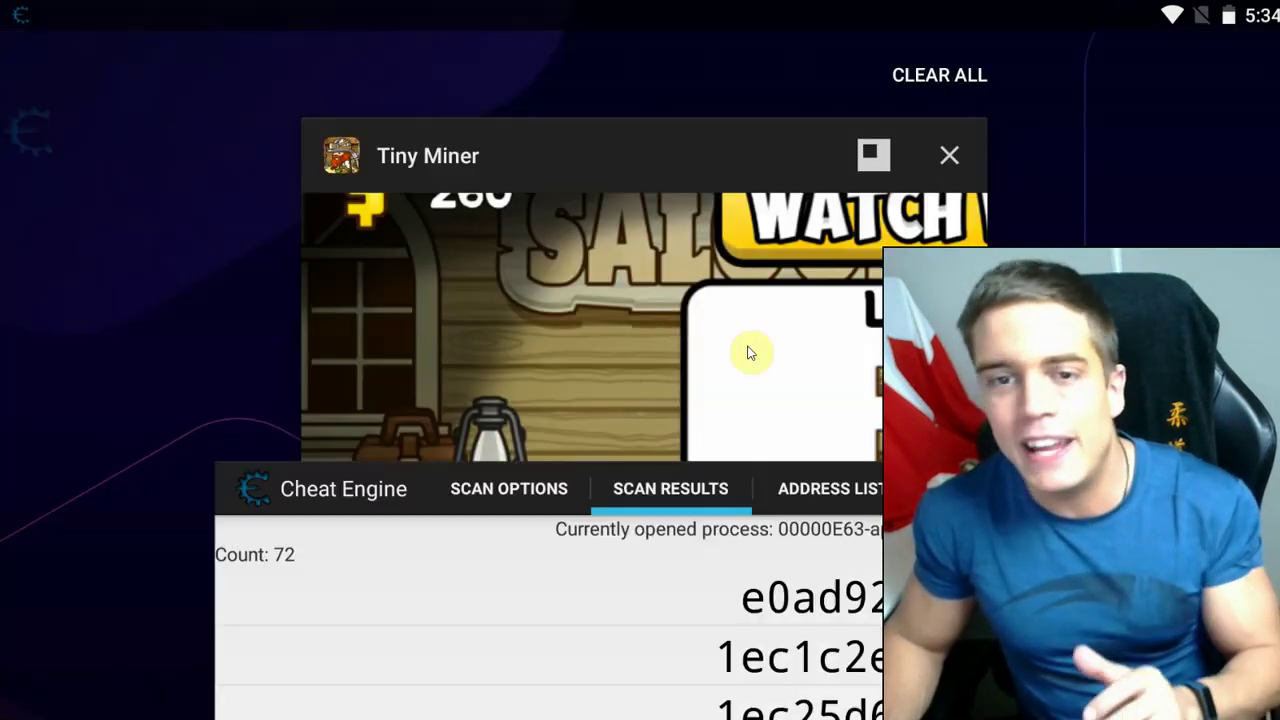
click(657, 294)
click(646, 629)
click(646, 629)
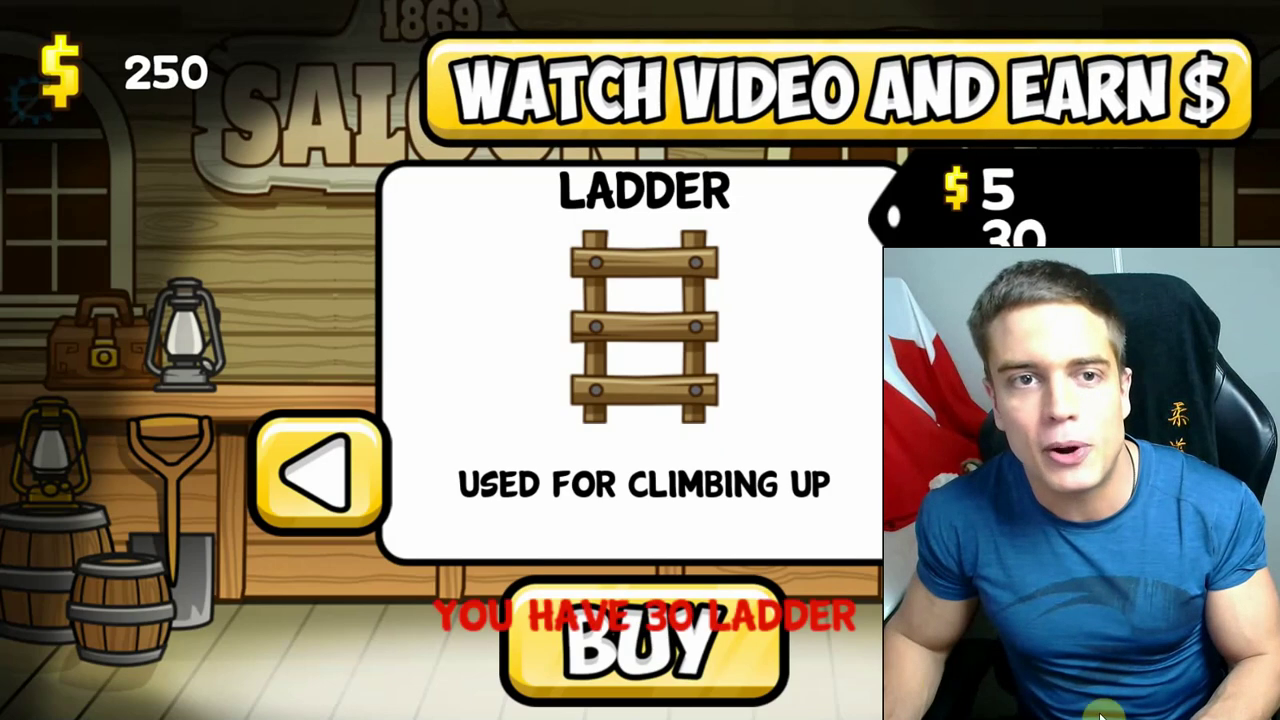
key(alt+Tab)
click(440, 234)
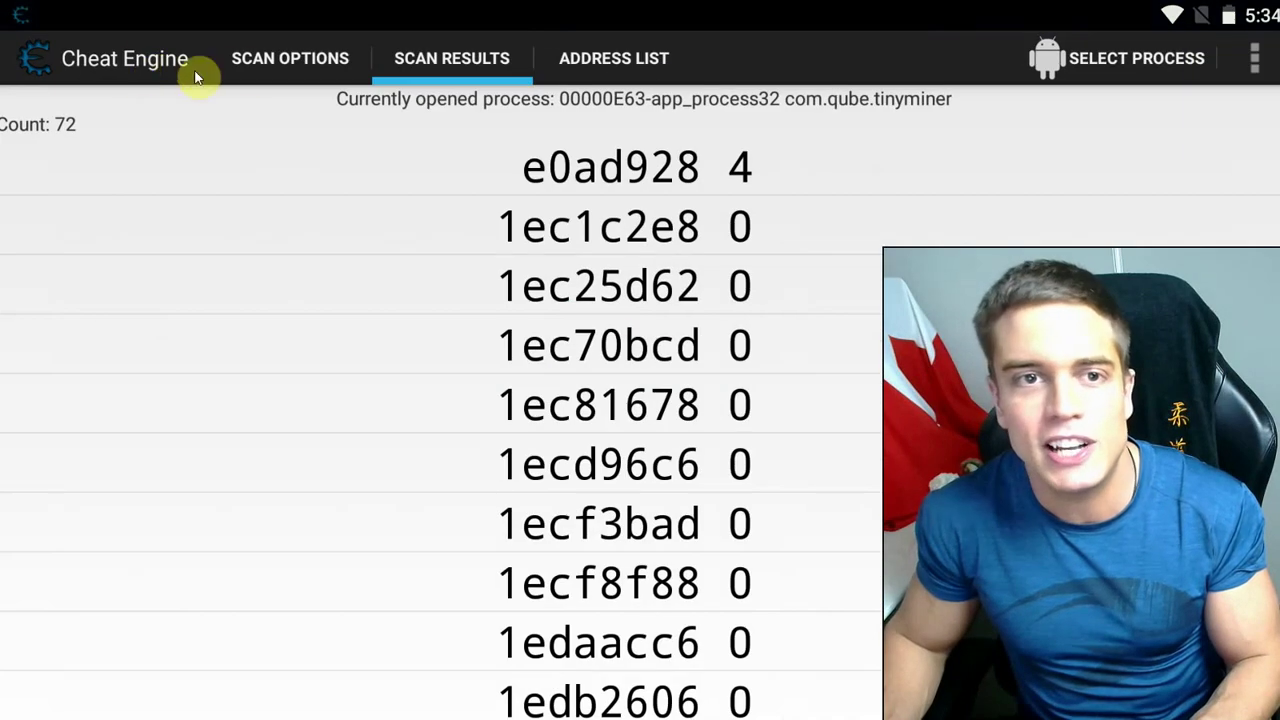
click(250, 60)
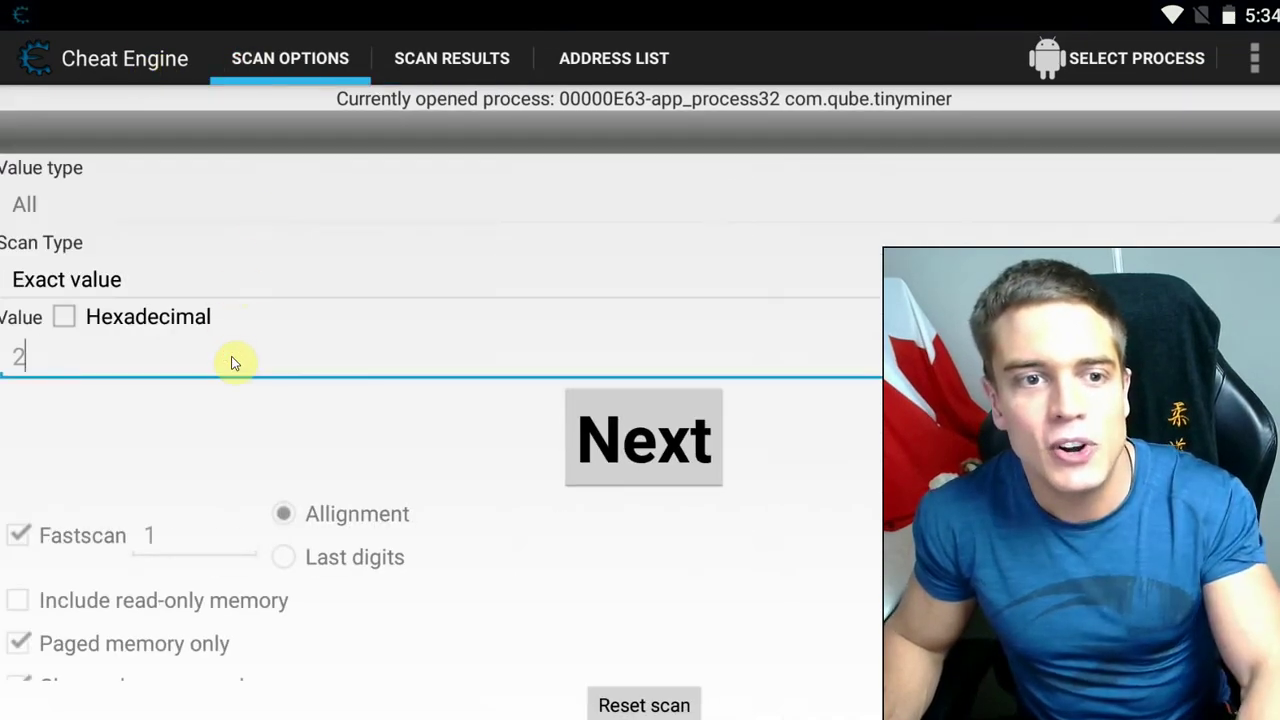
click(624, 483)
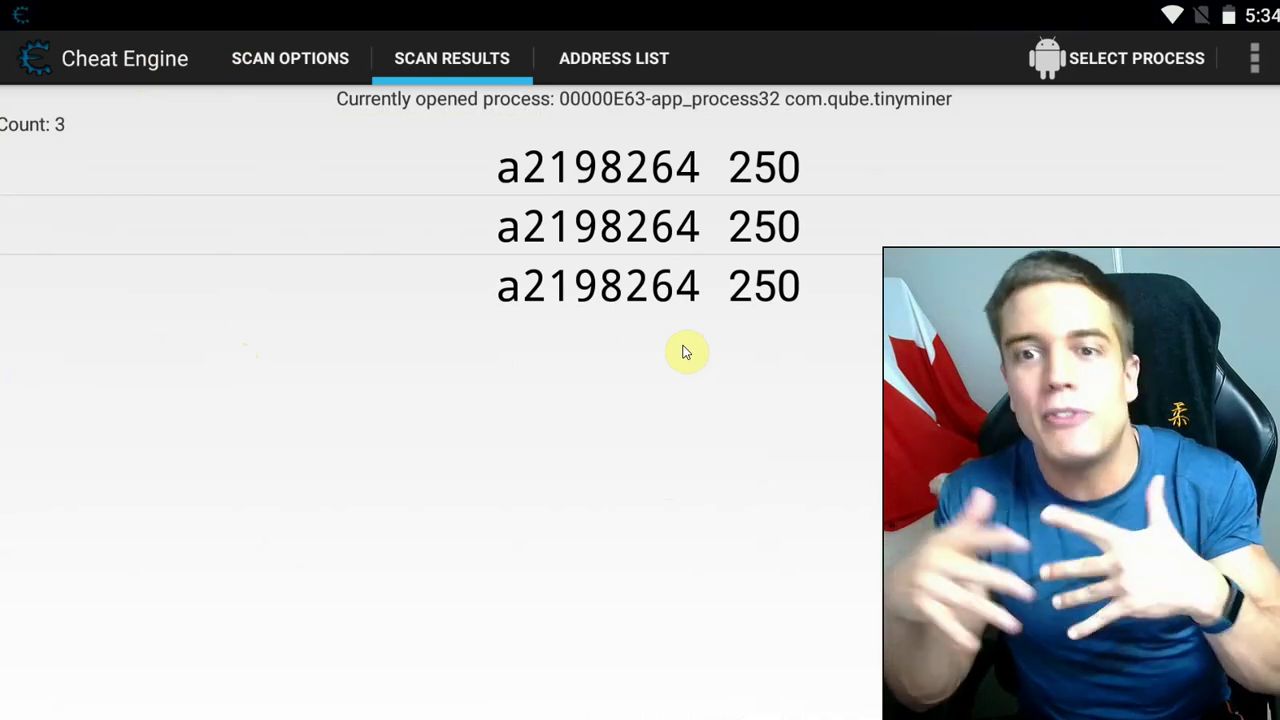
Save address a2198264 to the address list and view the list
click(647, 172)
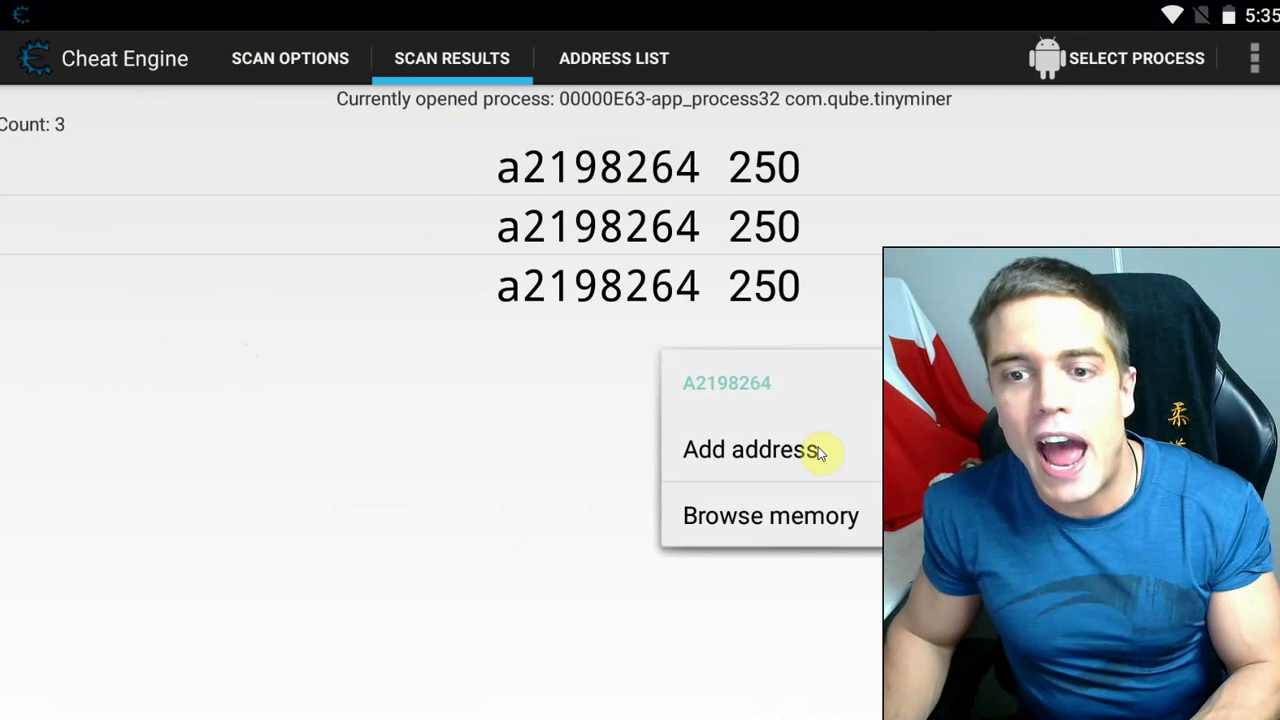
click(820, 452)
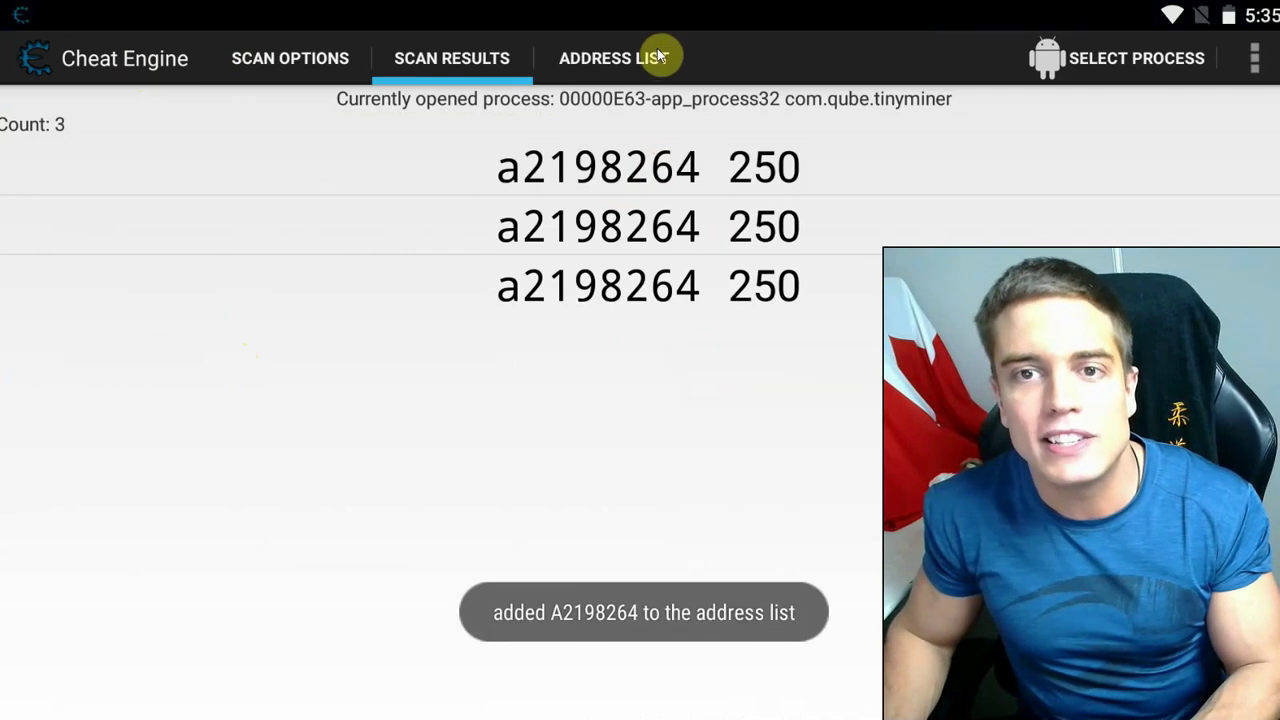
click(612, 58)
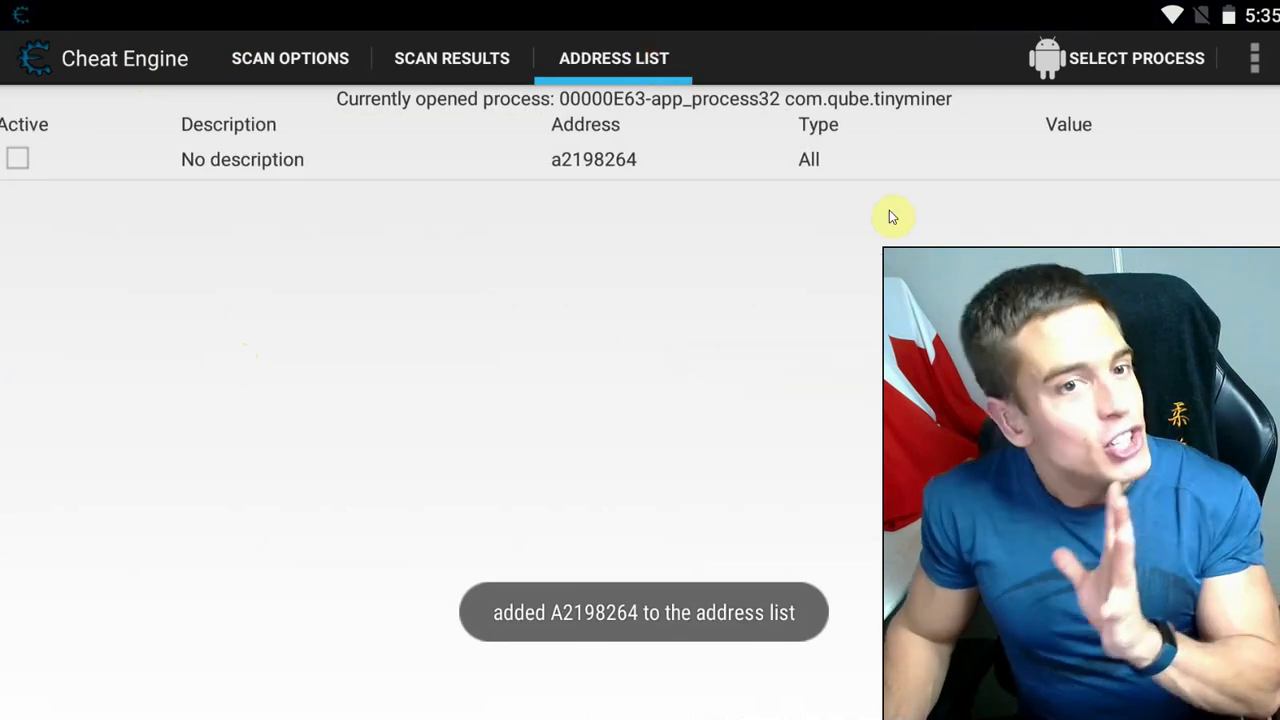
Change the value at a2198264 to 999999999 and check the money in Tiny Miner
click(1065, 171)
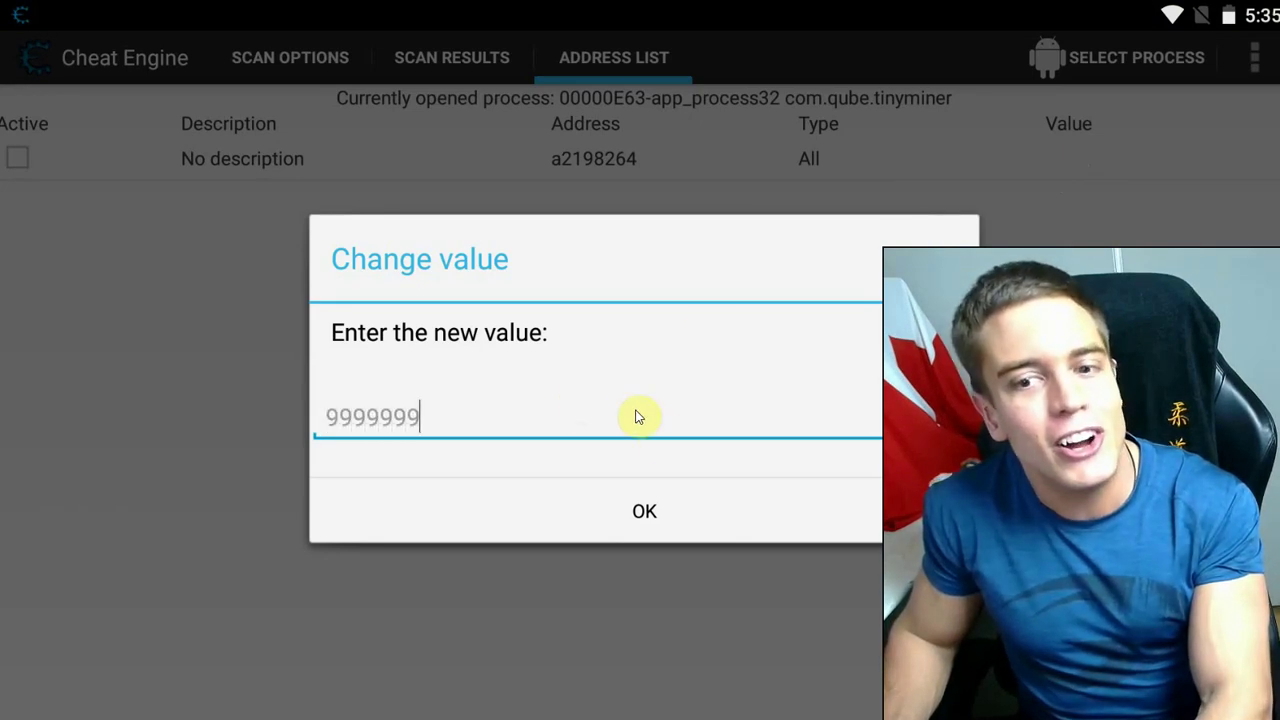
click(670, 520)
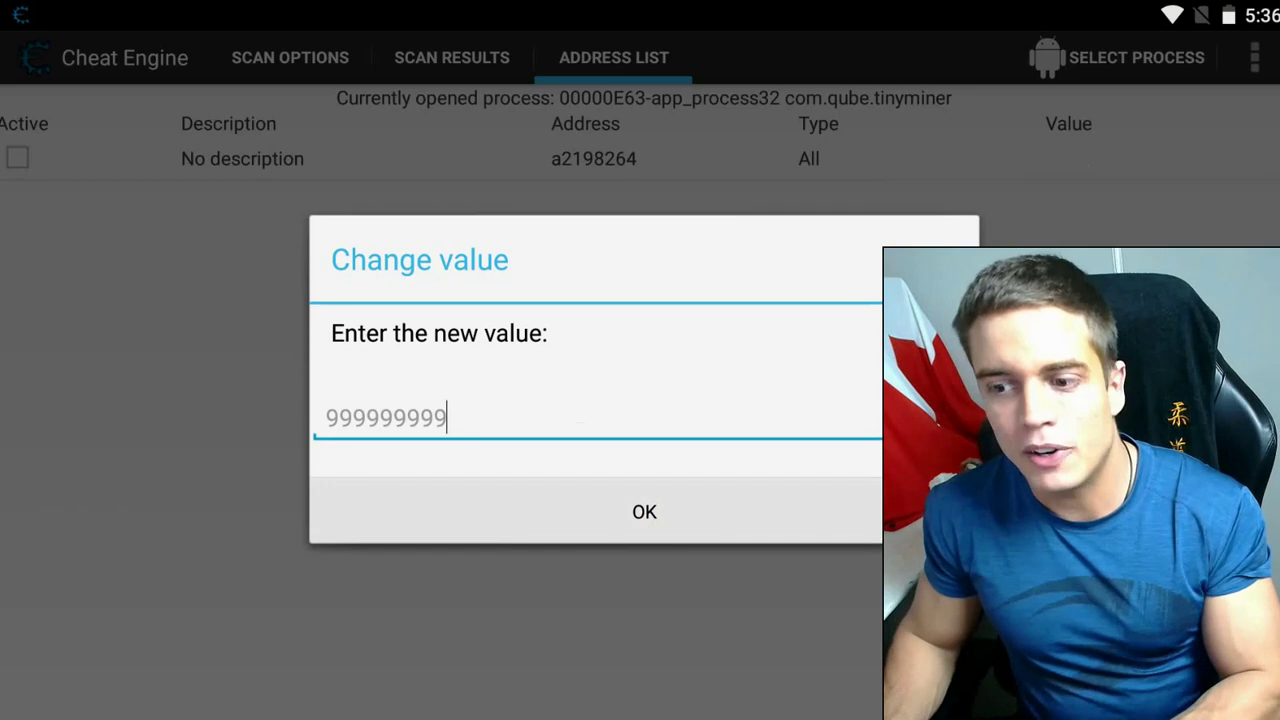
key(alt+Tab)
click(737, 282)
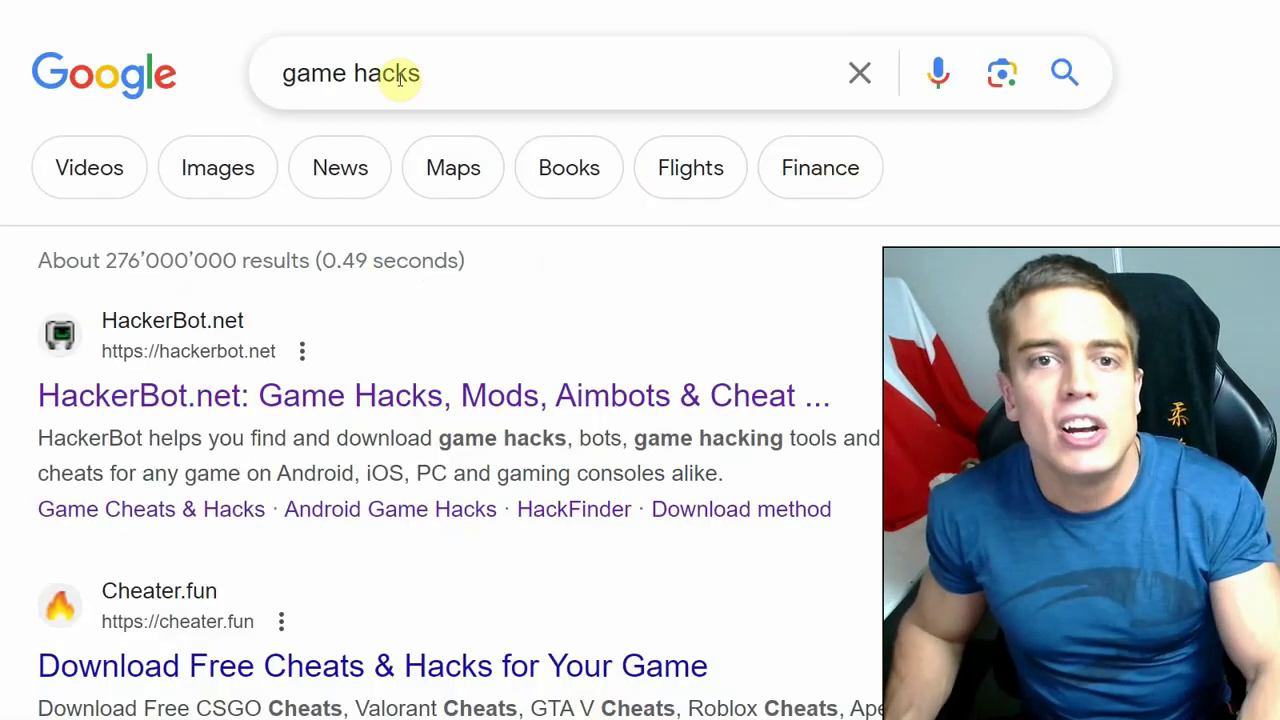
Go from the HackerBot.net result through Download Cheats to the HackFinder Tool, dismissing the ad
click(266, 398)
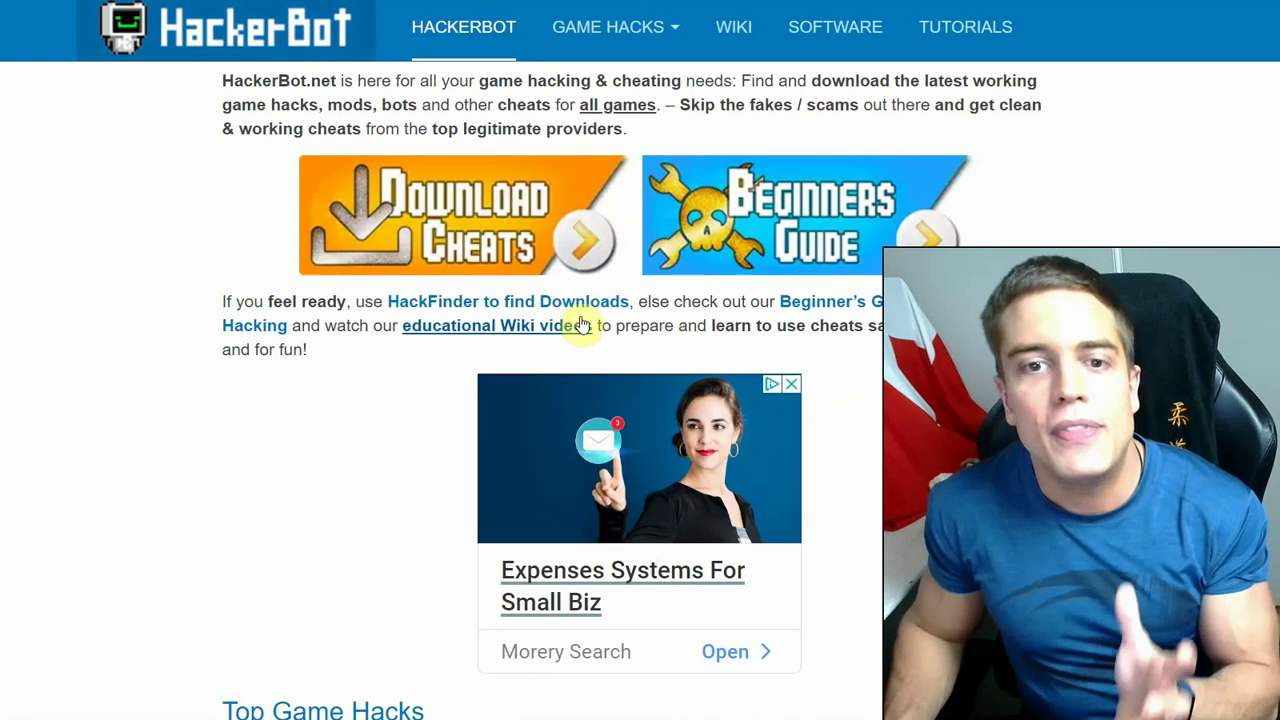
click(507, 232)
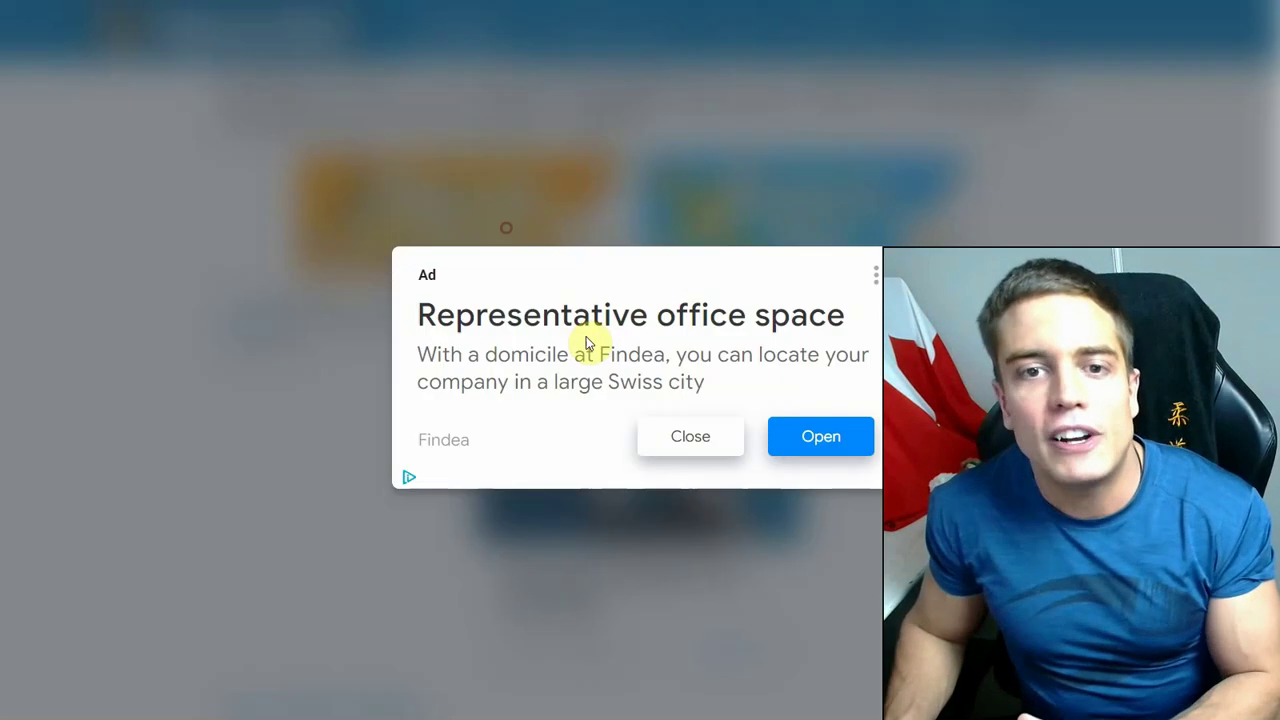
click(703, 445)
scroll(726, 307, down, 8)
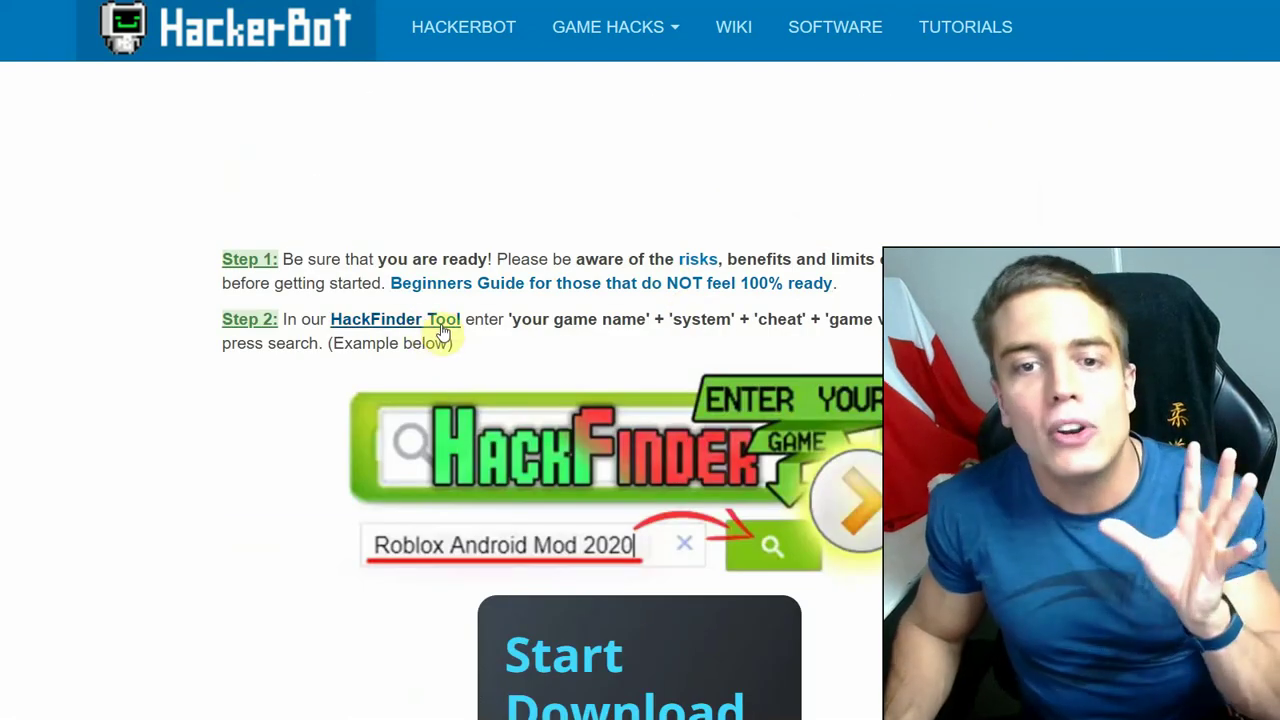
click(441, 328)
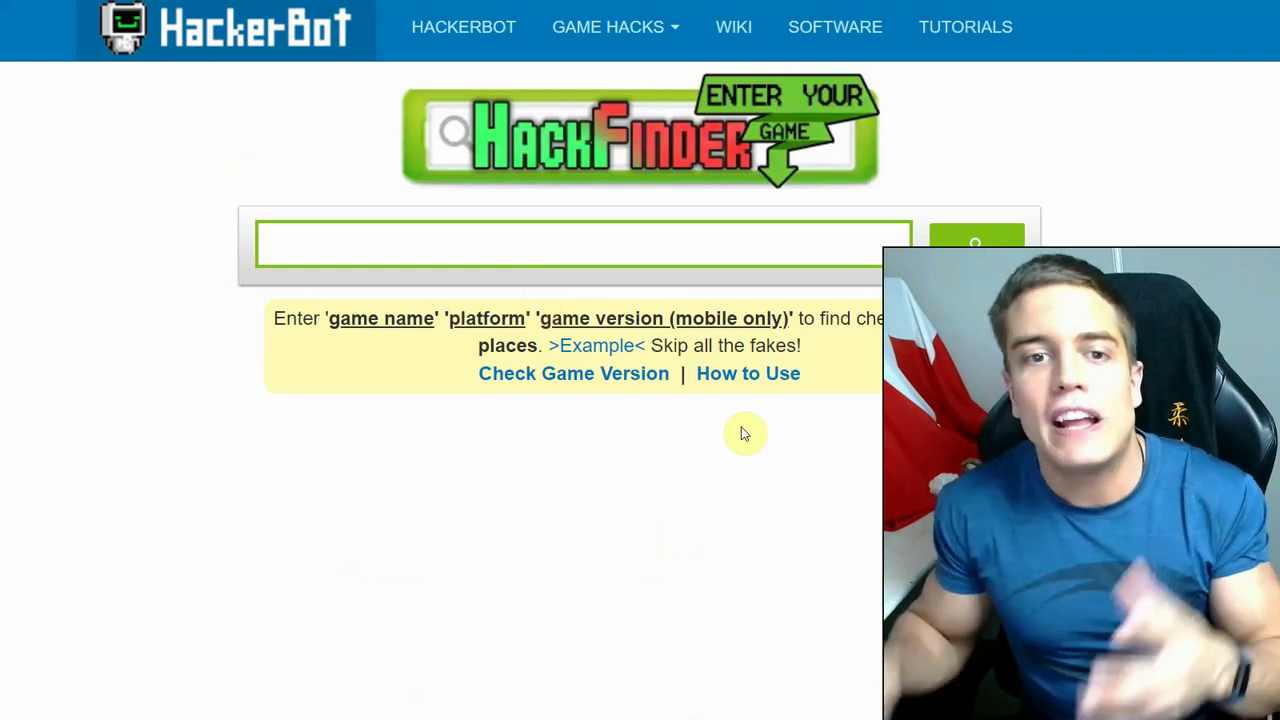
Search HackFinder for 'pubg mobile mod apk' and browse the roughly 5,130 results
click(646, 244)
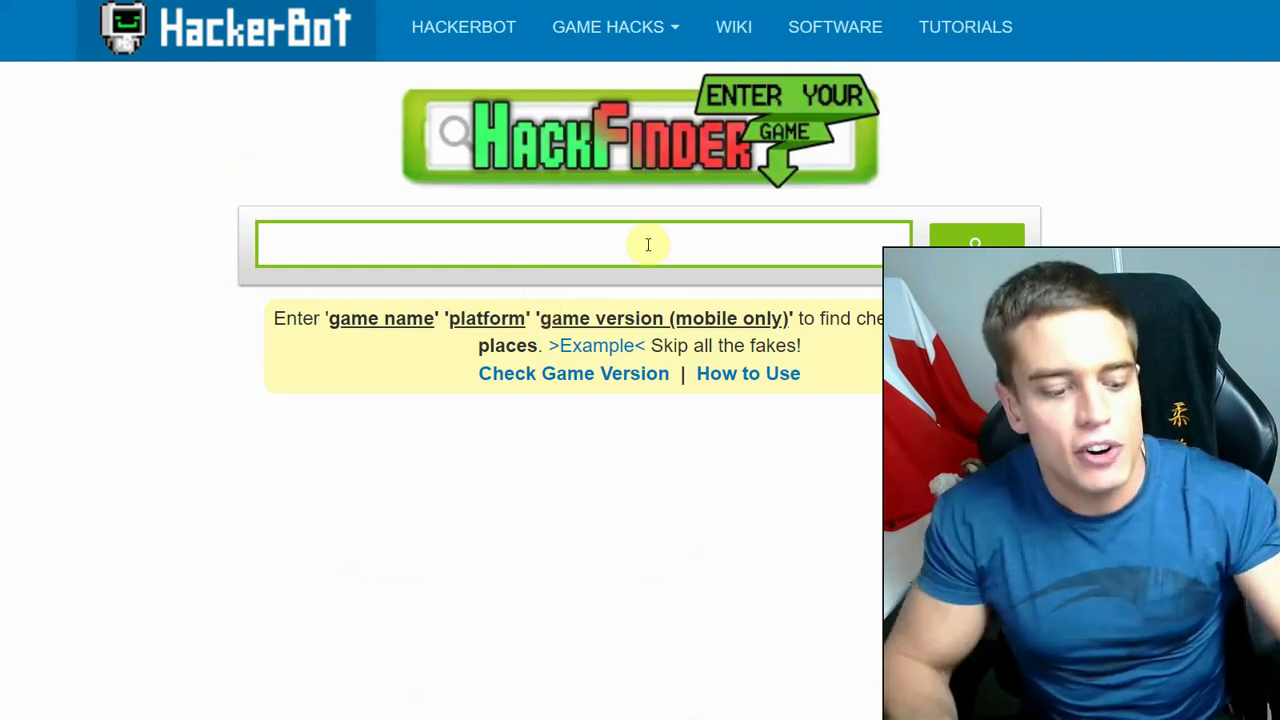
text(pubg m)
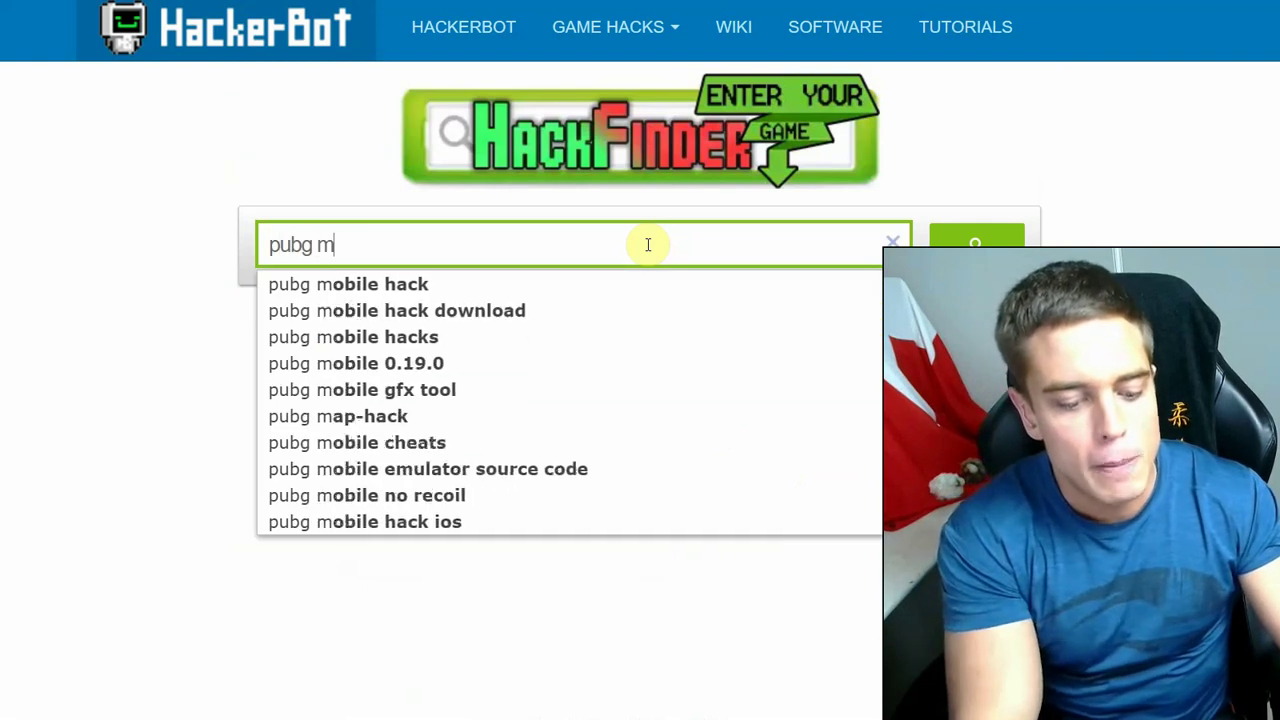
text(obile mod apk)
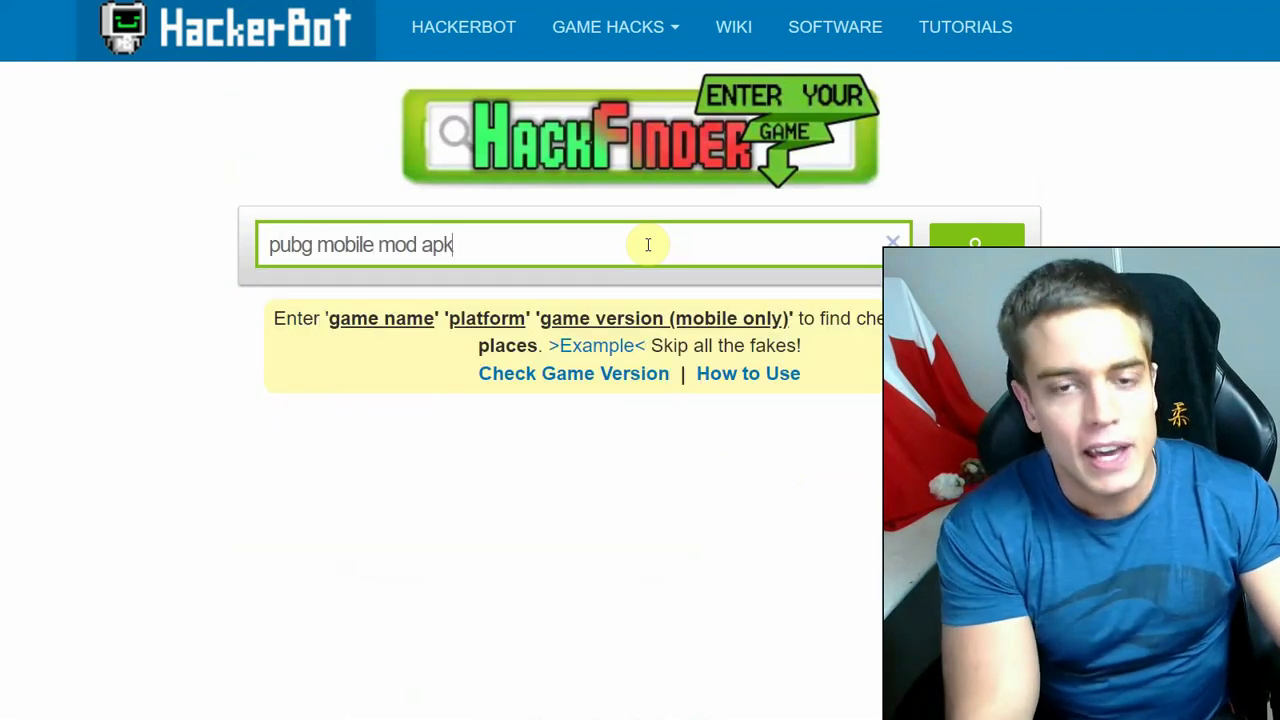
key(Return)
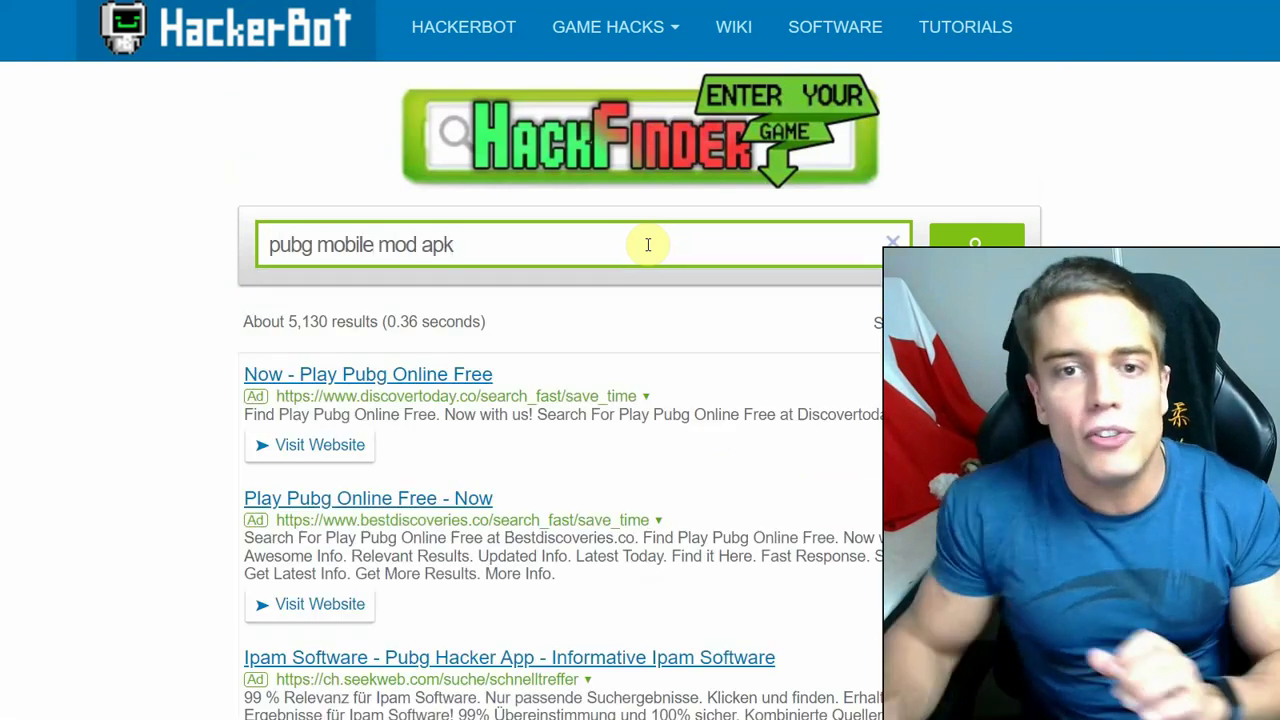
scroll(648, 244, down, 12)
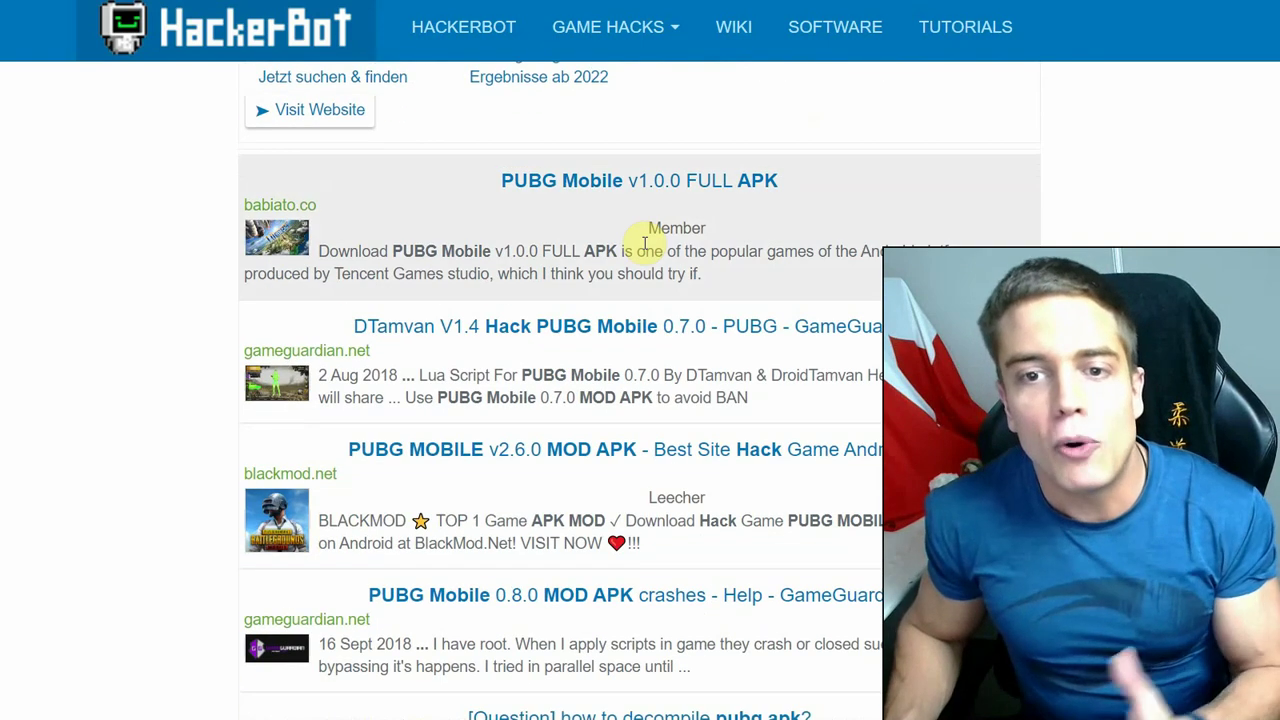